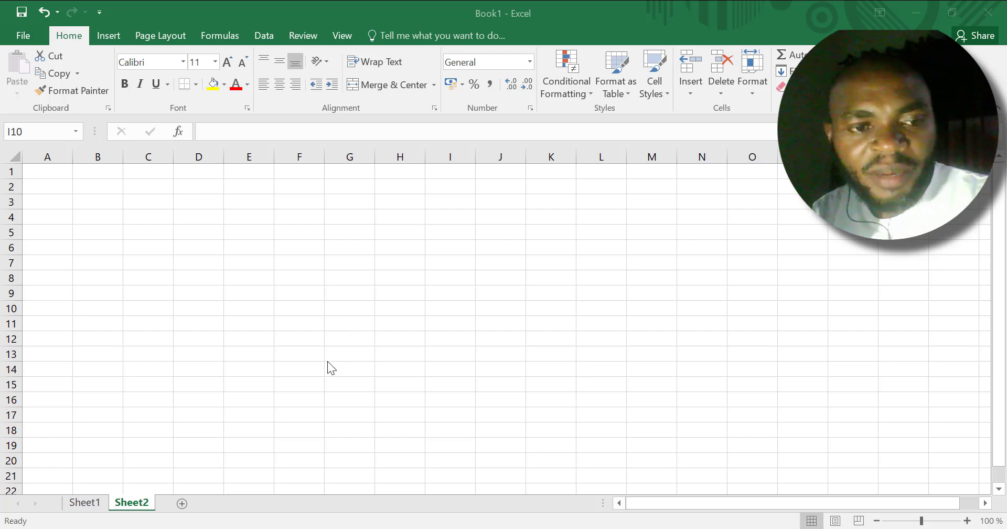
Switch to Sheet1 and look over the staff salary records.
left_click(90, 503)
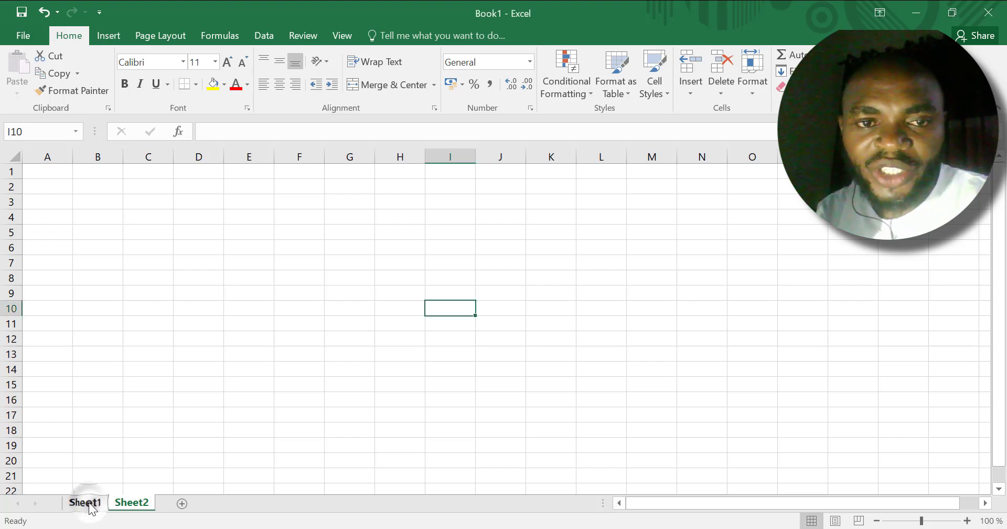
left_click(90, 504)
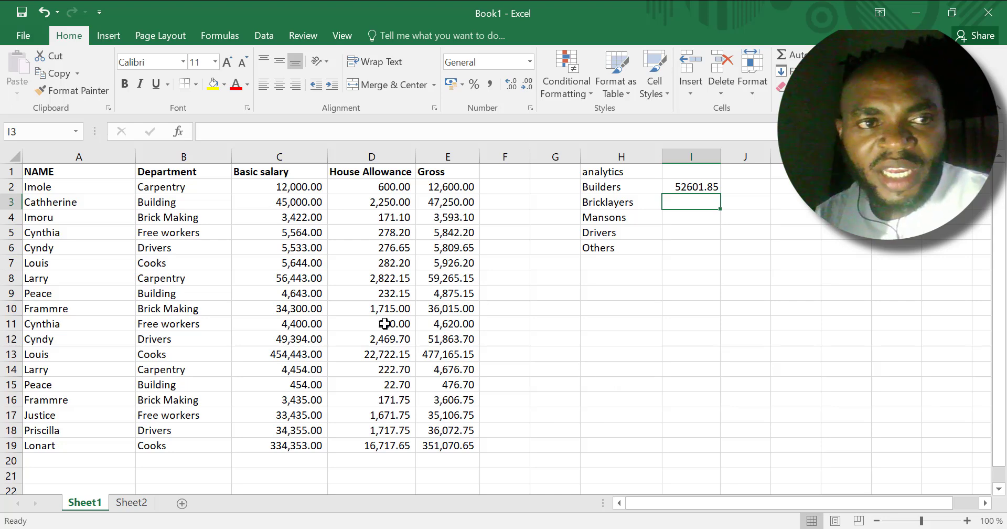
left_click(115, 266)
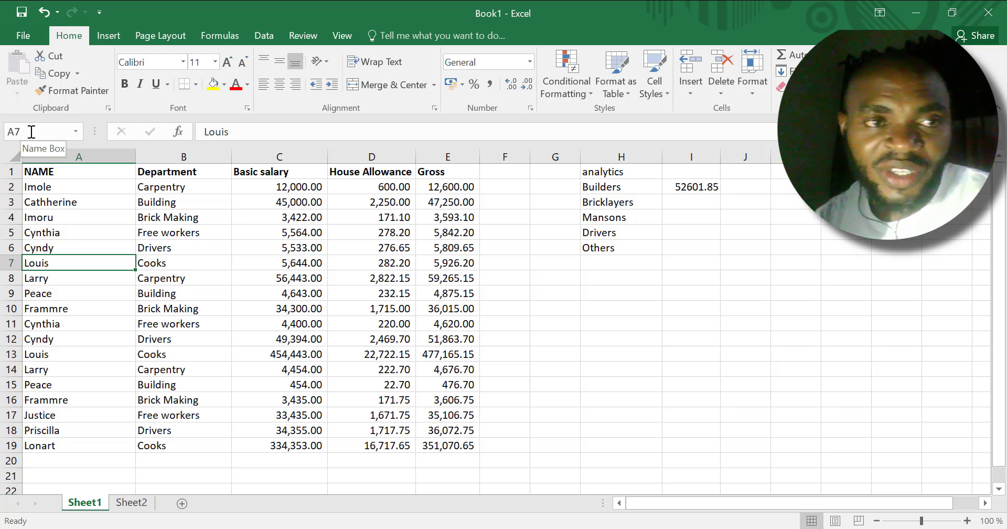
left_click(353, 307)
left_click(254, 371)
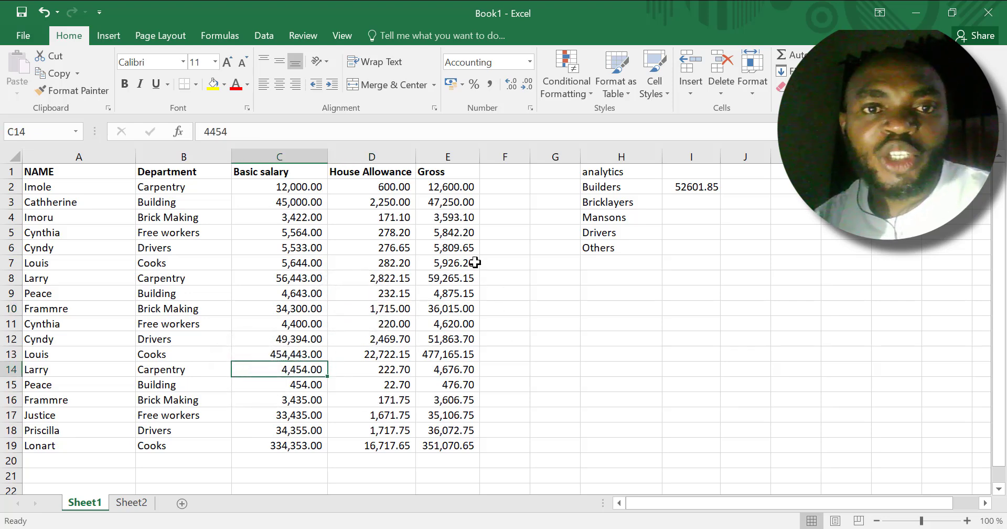
left_click(432, 245)
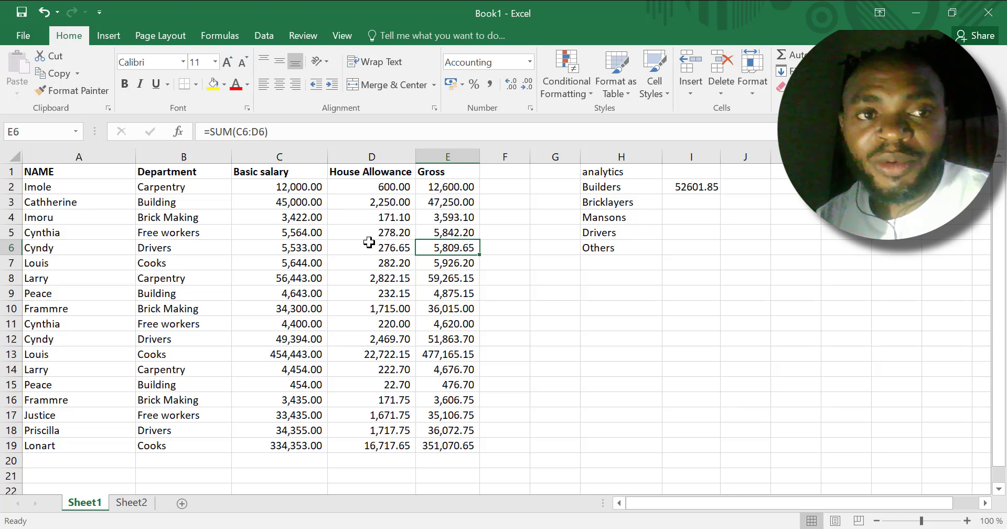
Convert the salary data in A1:E19 into a table with headers.
left_click(37, 174)
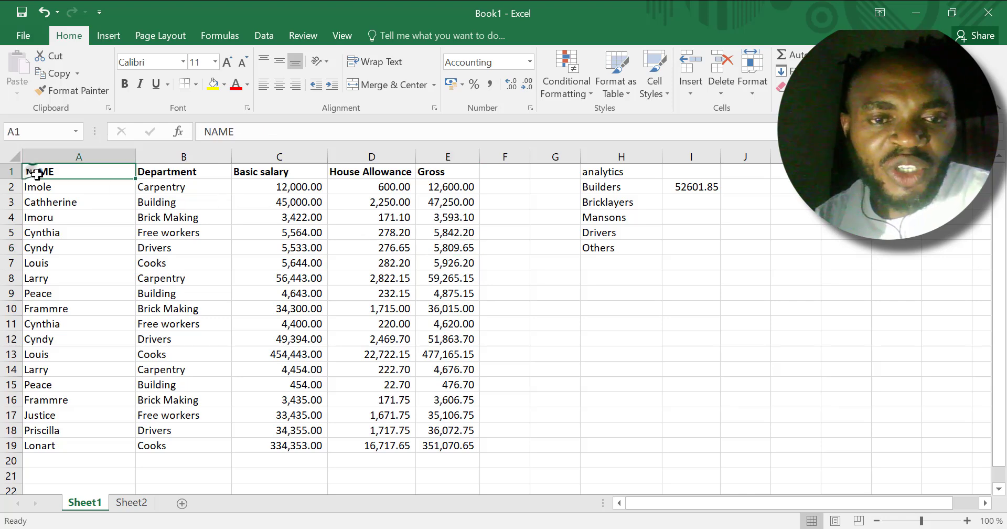
left_click_drag(37, 174, 469, 322)
scroll(469, 323, "up", 3)
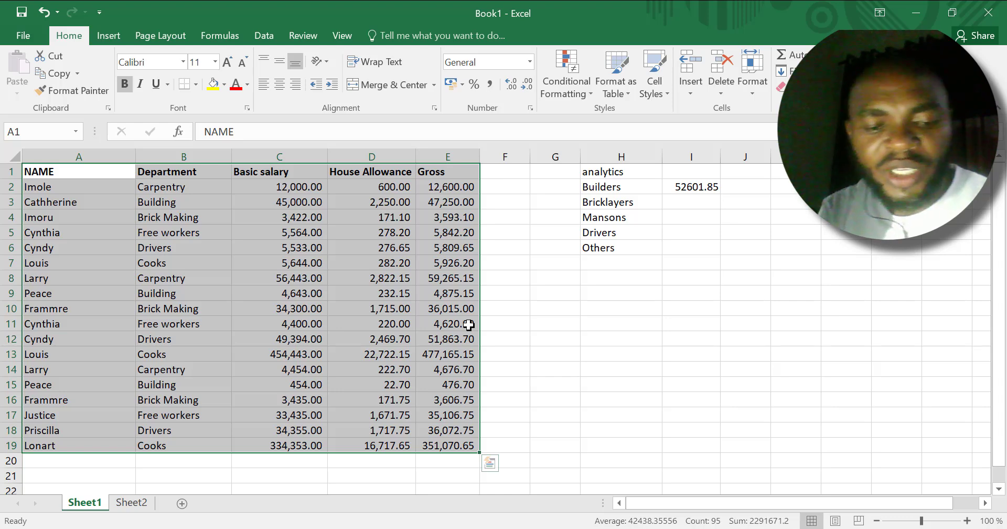
key("ctrl+t")
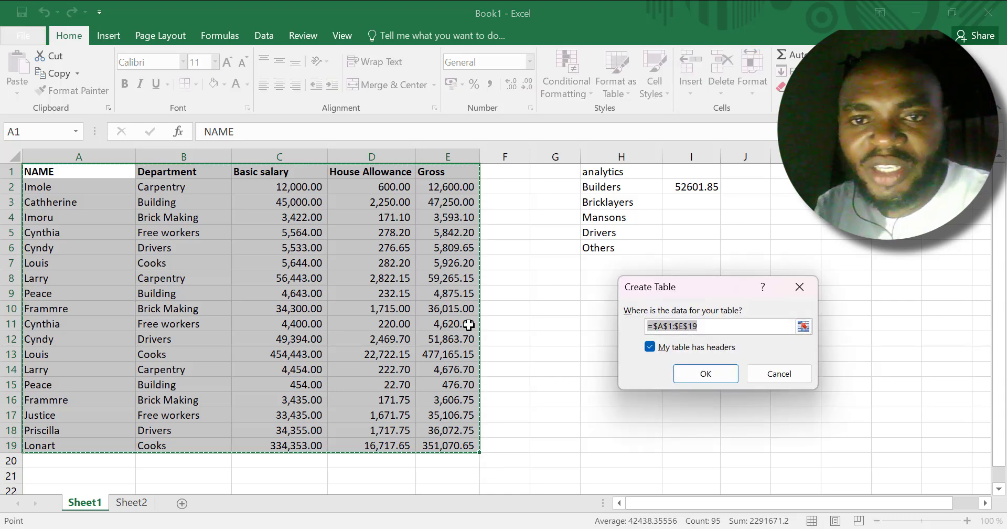
left_click_drag(712, 289, 609, 294)
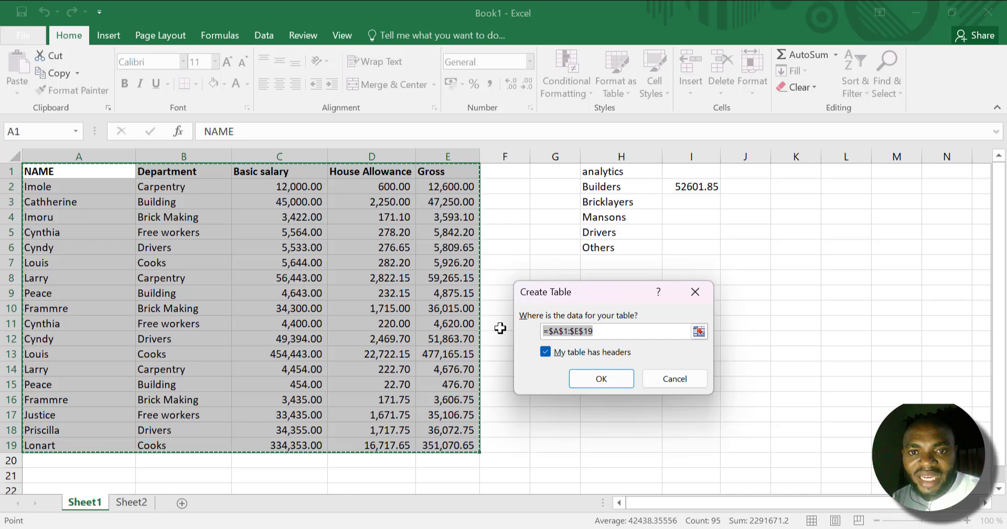
left_click(614, 375)
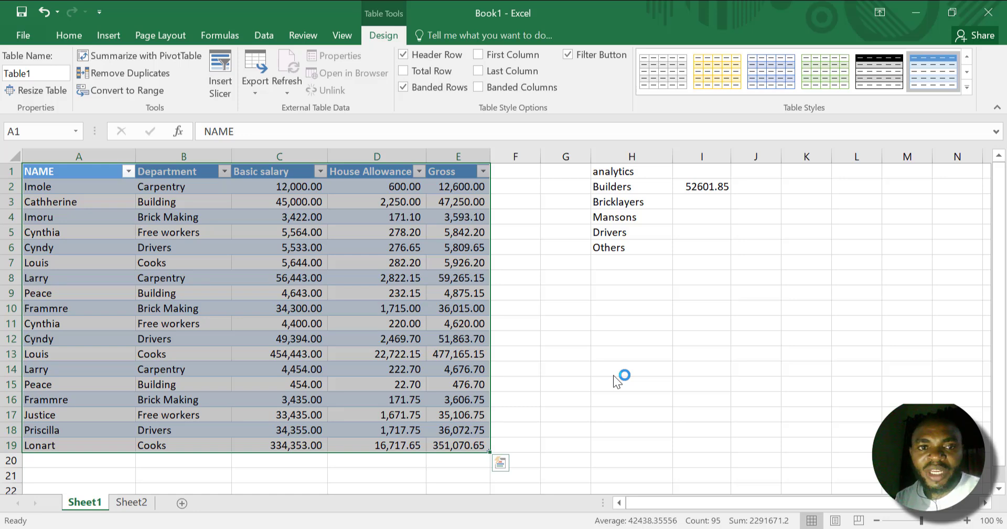
left_click(627, 389)
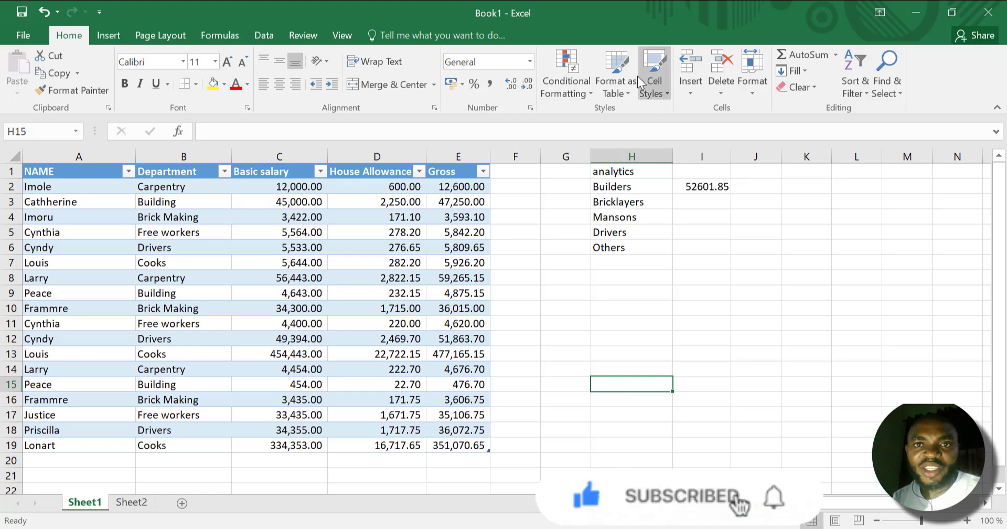
Look through the preset styles available for formatting a table.
left_click(629, 93)
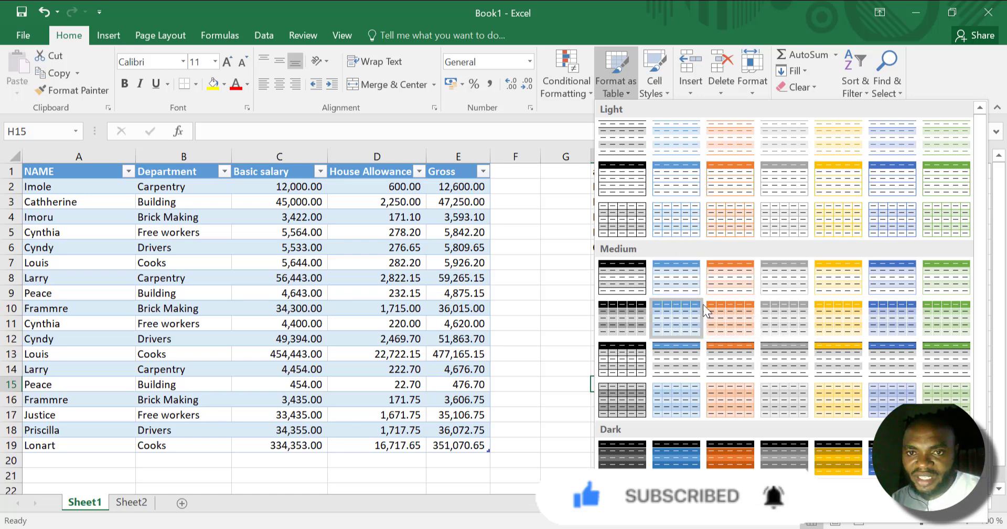
left_click(511, 327)
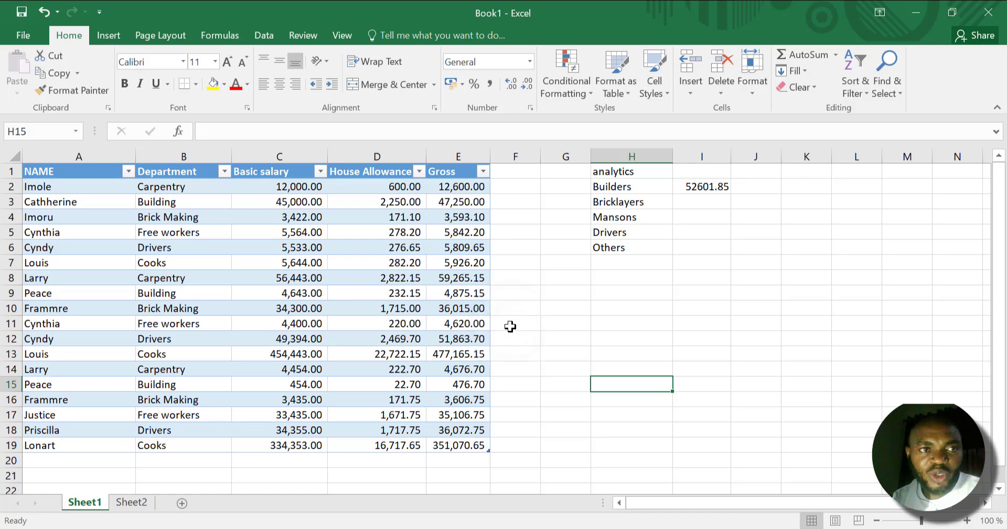
left_click(412, 292)
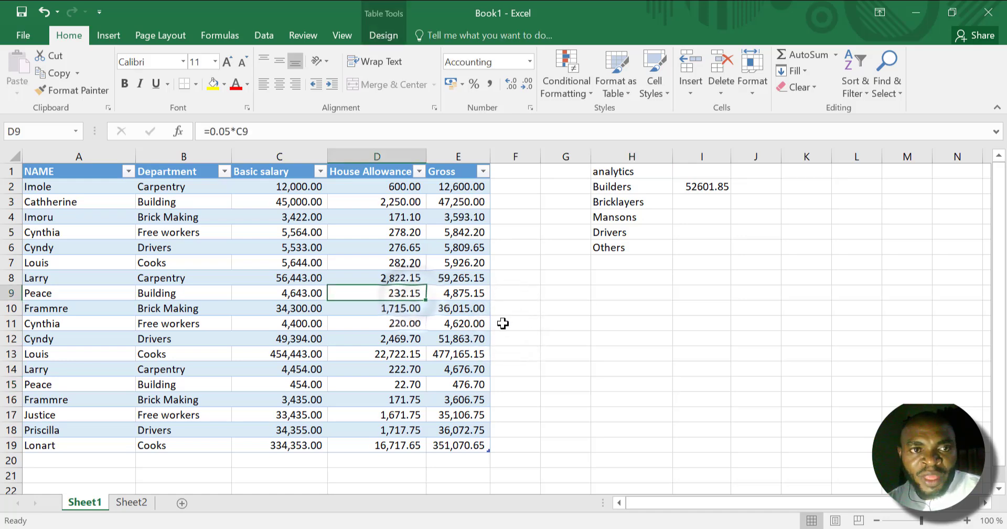
Rename the salary table as dept_analysis.
left_click(200, 277)
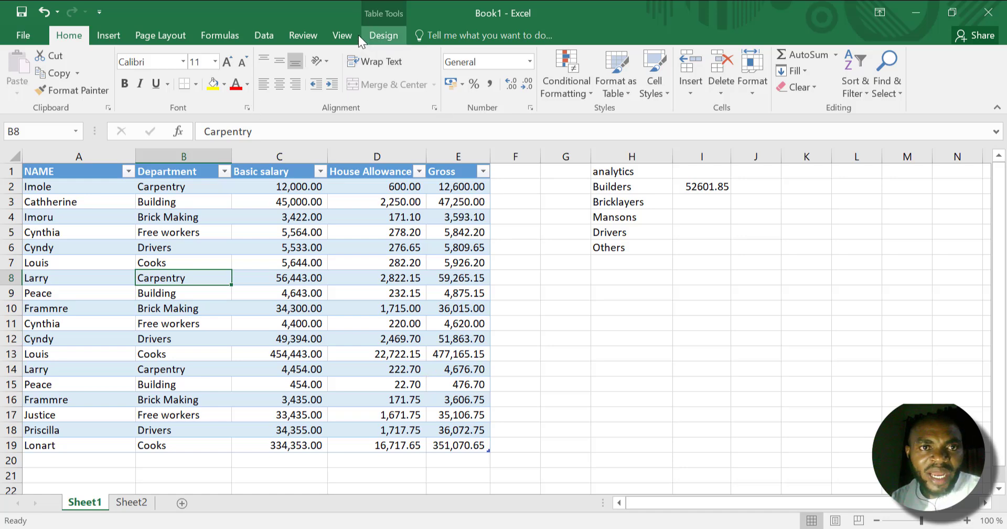
left_click(265, 32)
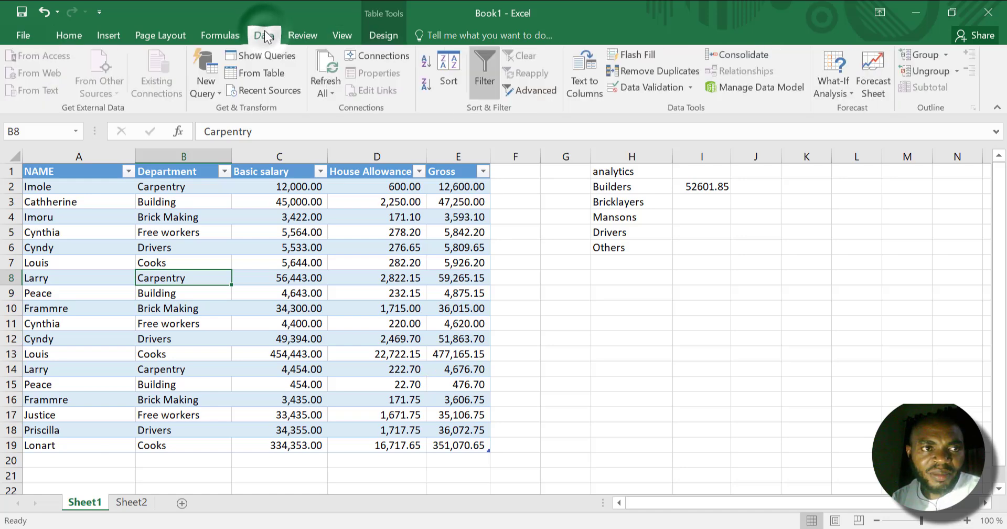
left_click(312, 35)
left_click(332, 36)
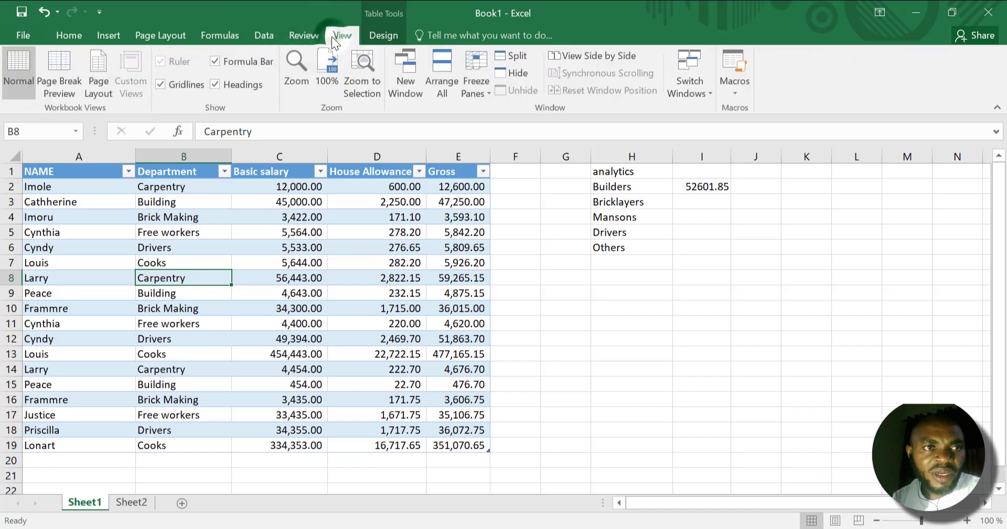
left_click(370, 40)
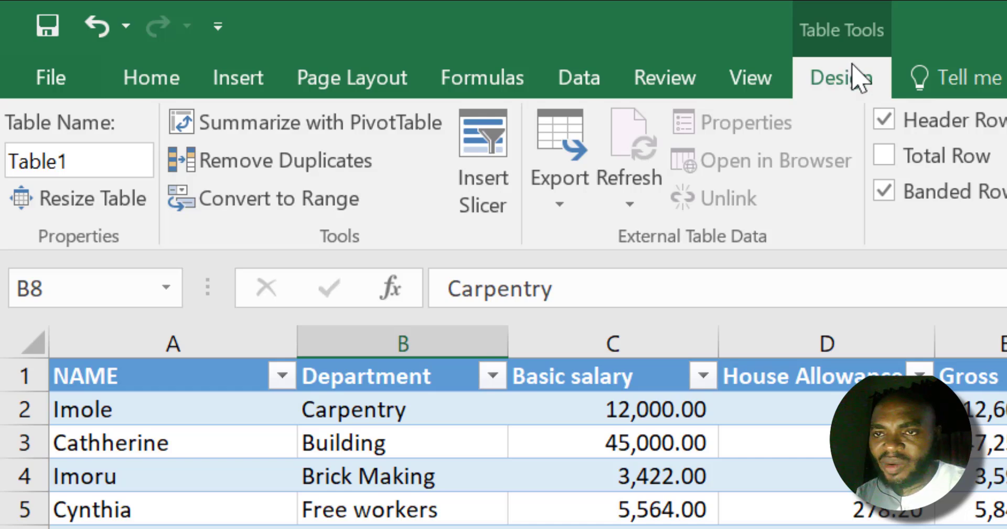
left_click(85, 160)
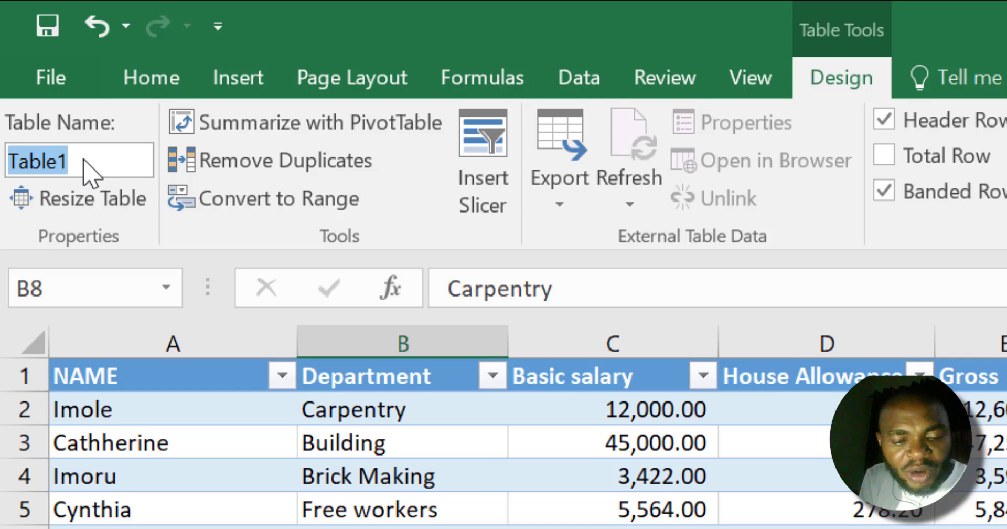
type("dept")
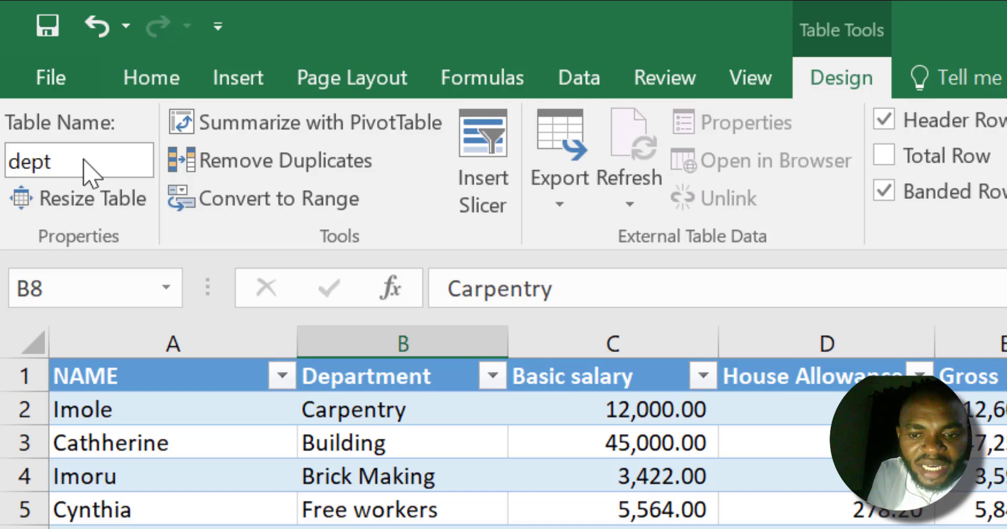
type("_an")
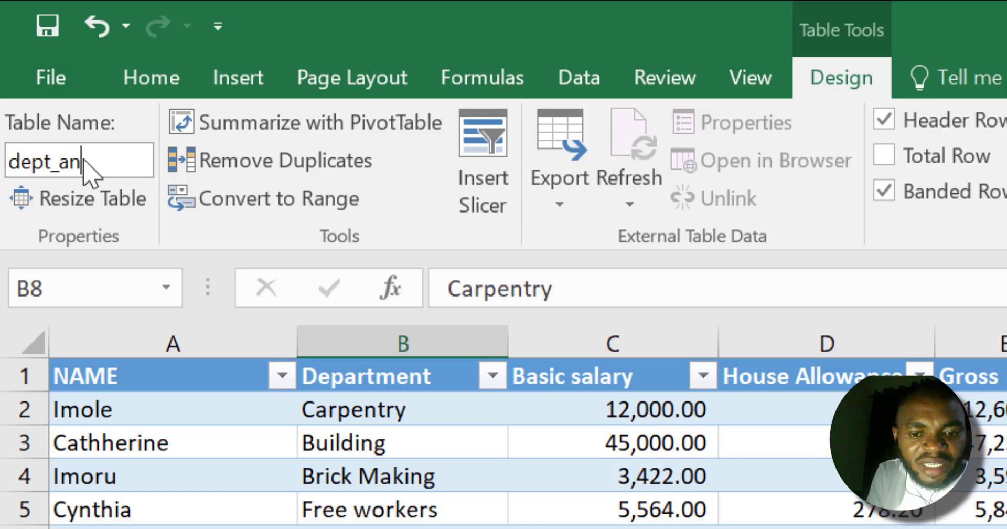
type("alysis")
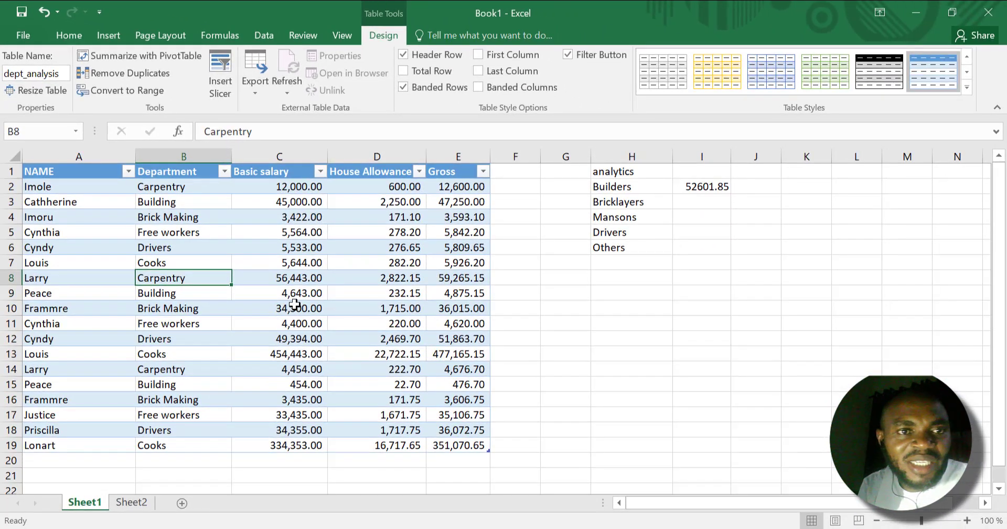
left_click(295, 305)
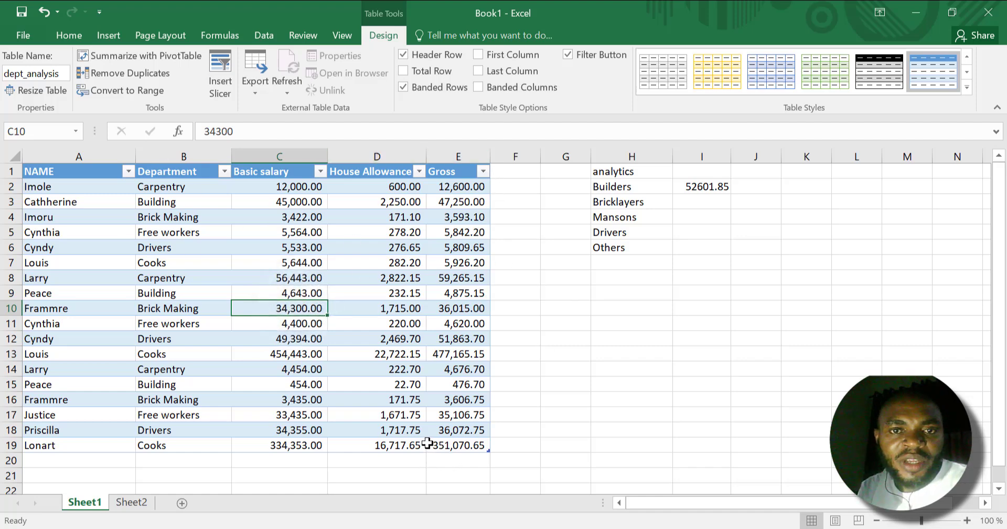
Clear the formulas in the Gross column, cells E2 to E19.
left_click(451, 188)
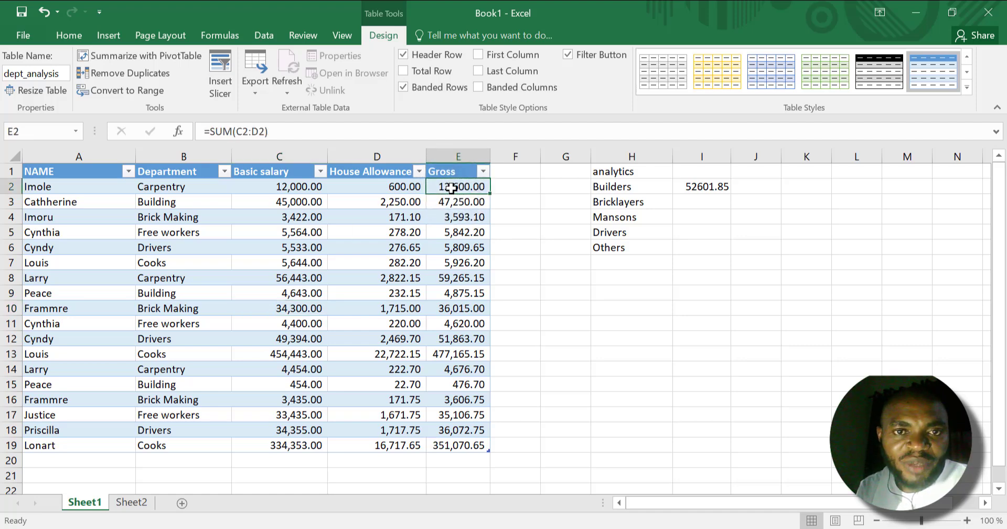
left_click_drag(452, 187, 465, 446)
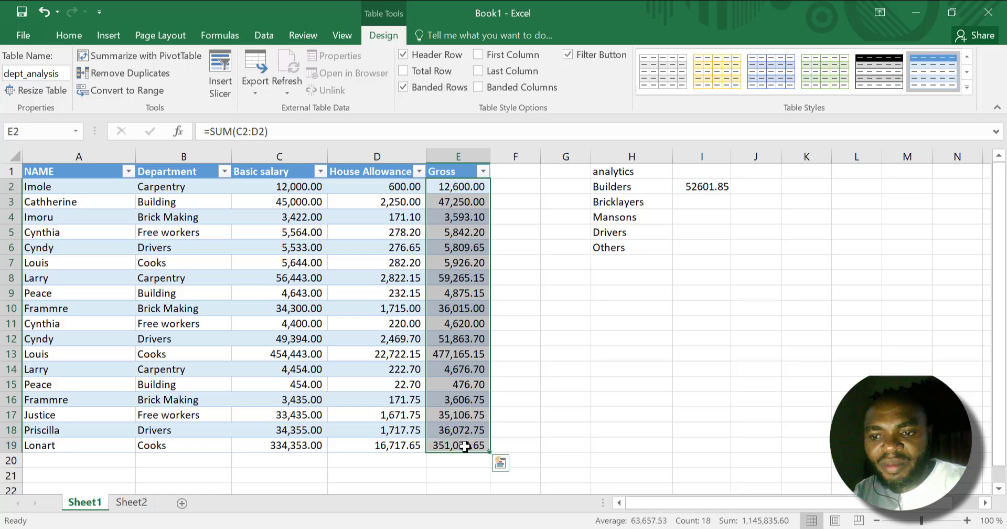
key("Delete")
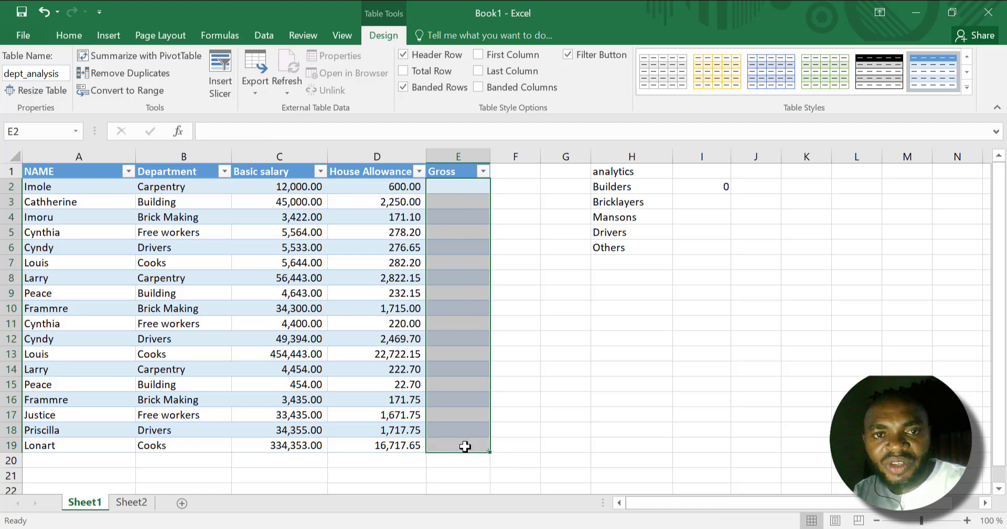
Check the House Allowance formula in D2, and clear the column's contents from D2 to D19.
double_click(381, 189)
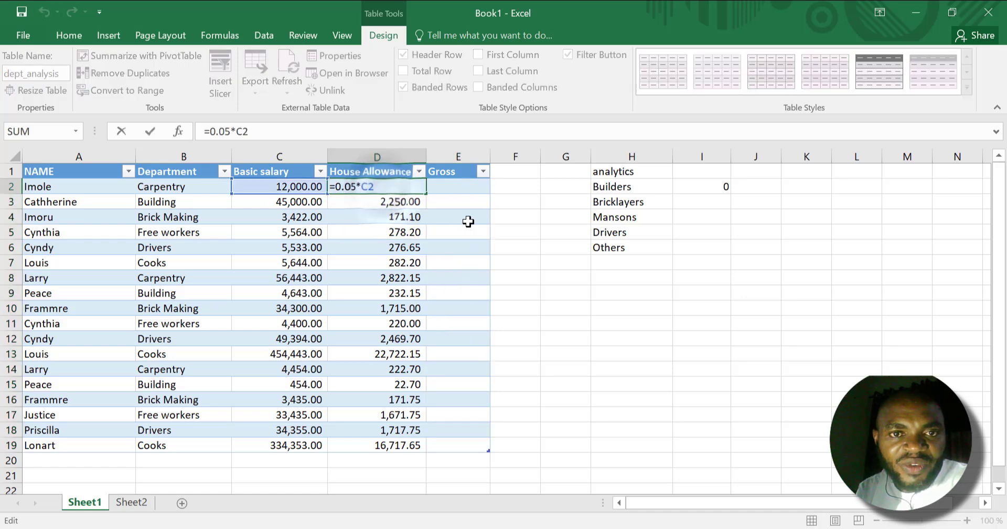
left_click(465, 218)
left_click_drag(397, 188, 372, 441)
key("Delete")
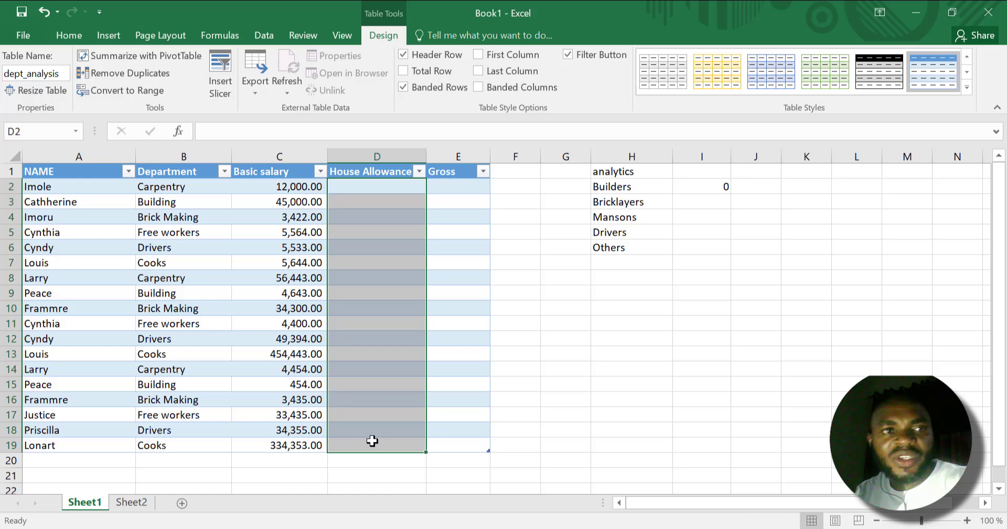
left_click(681, 459)
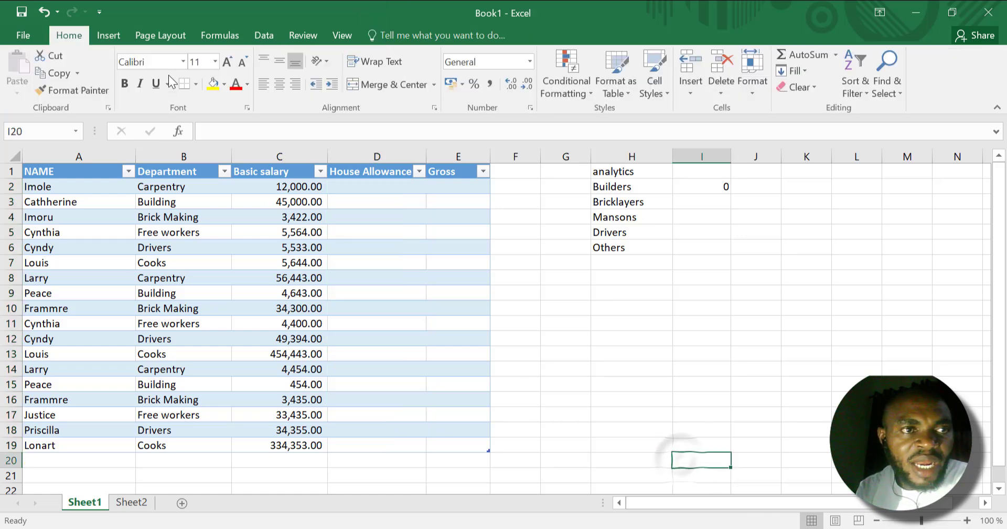
Fill the House Allowance column with 5% of basic salary by entering =.05*[@[Basic salary]] in D2.
left_click(387, 308)
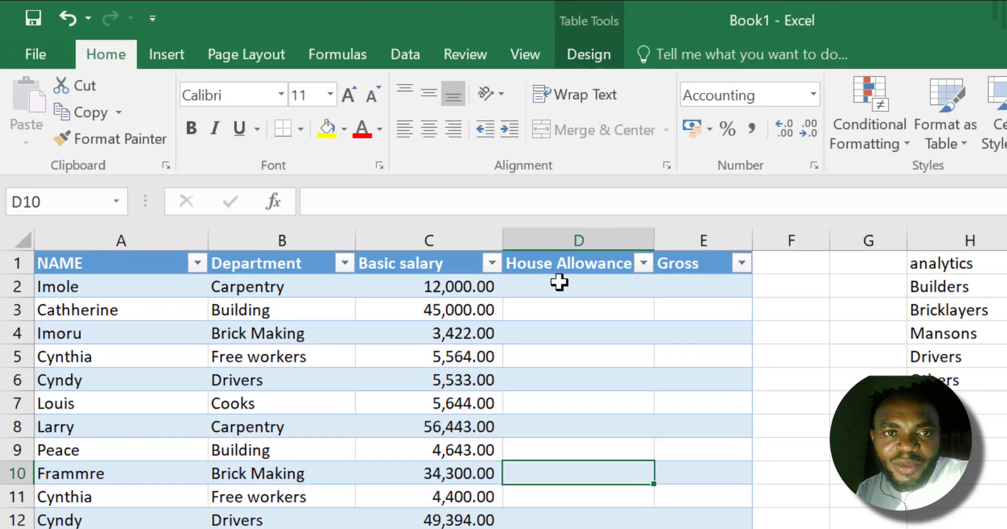
left_click(364, 183)
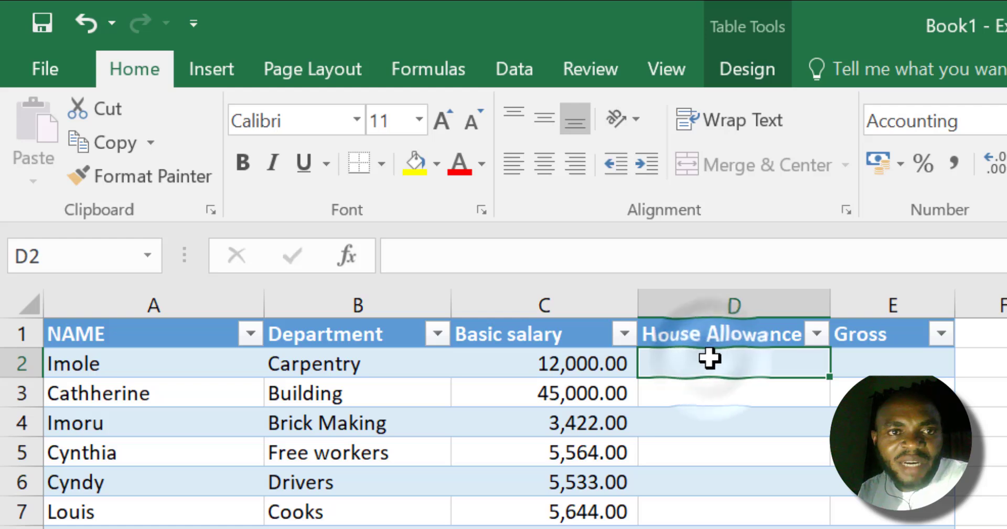
type("=")
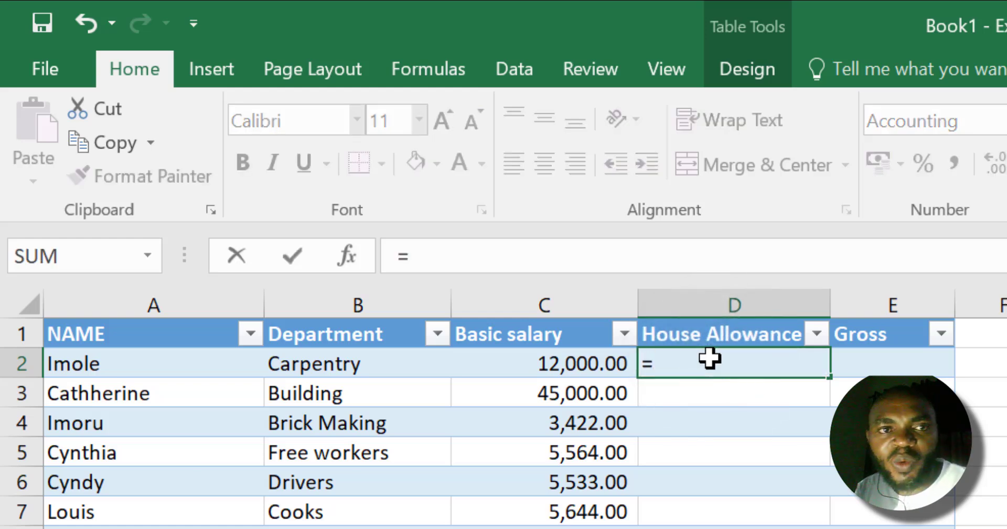
type(".05")
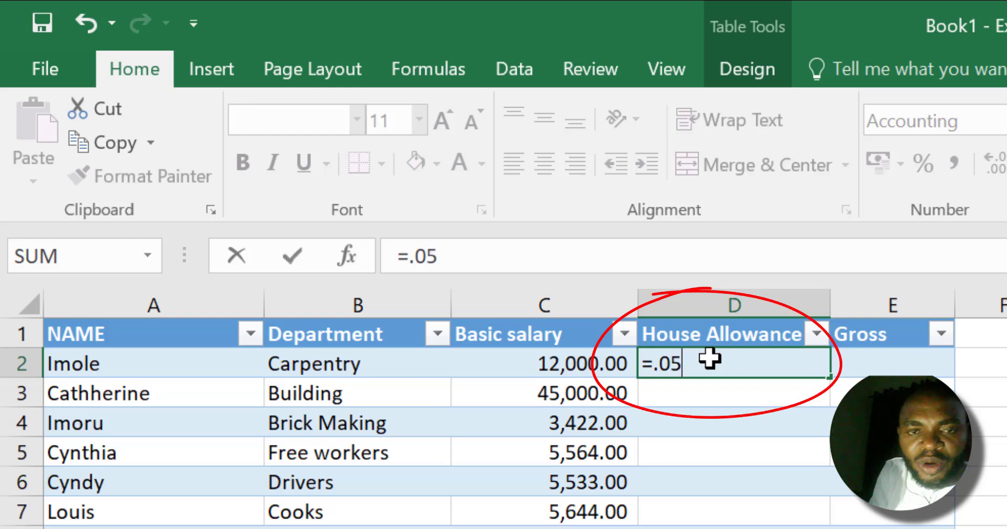
type("*")
key("Left")
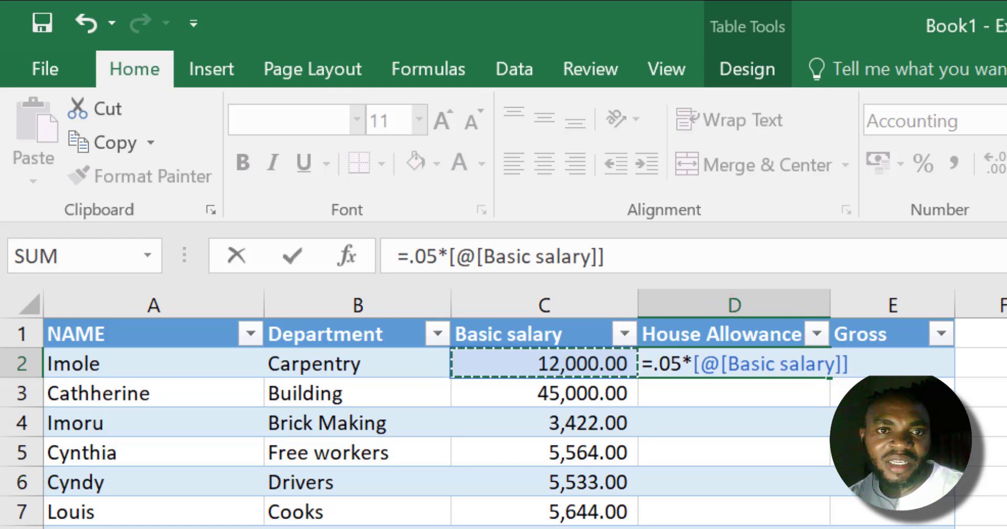
key("Return")
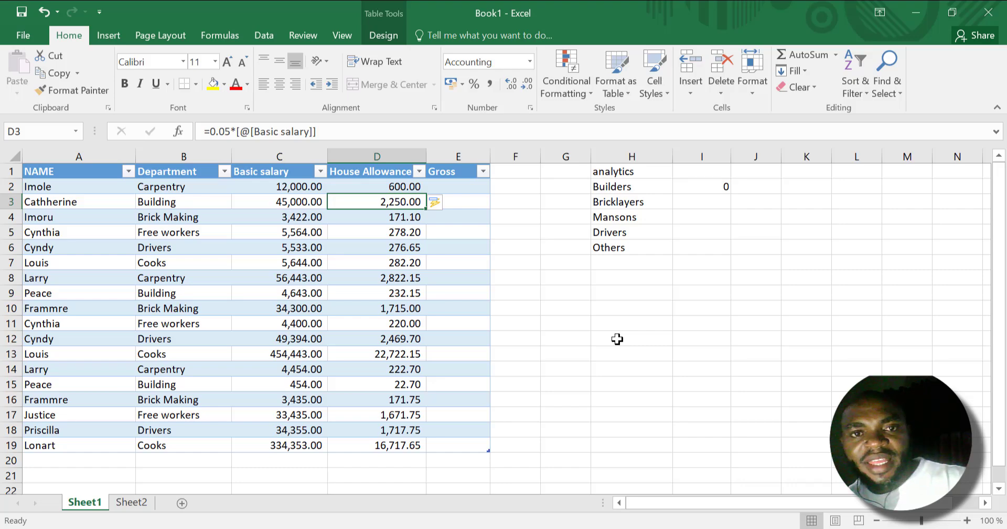
Fill the Gross column with basic salary plus house allowance by entering =[@[Basic salary]]+[@[House Allowance]] in E2.
key("Up")
key("Right")
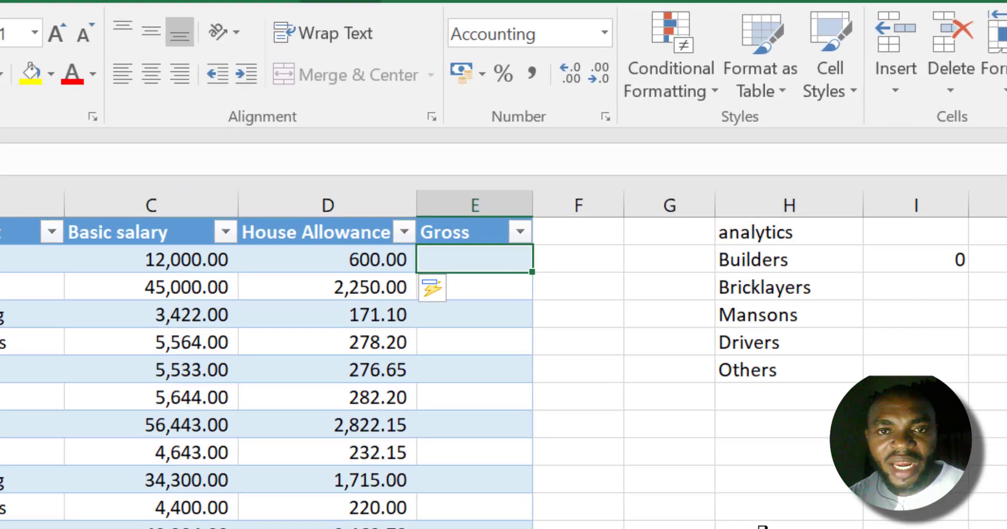
type("=")
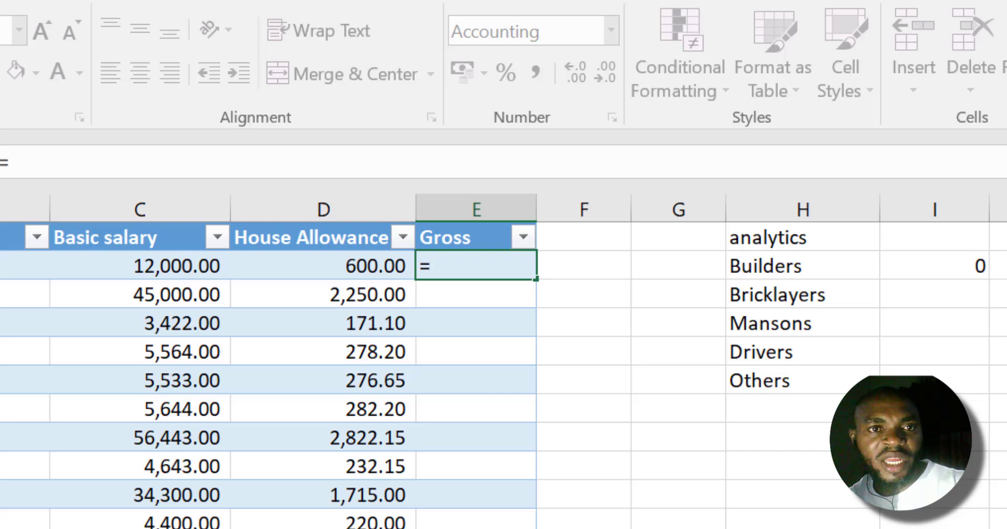
key("Left")
key("Left")
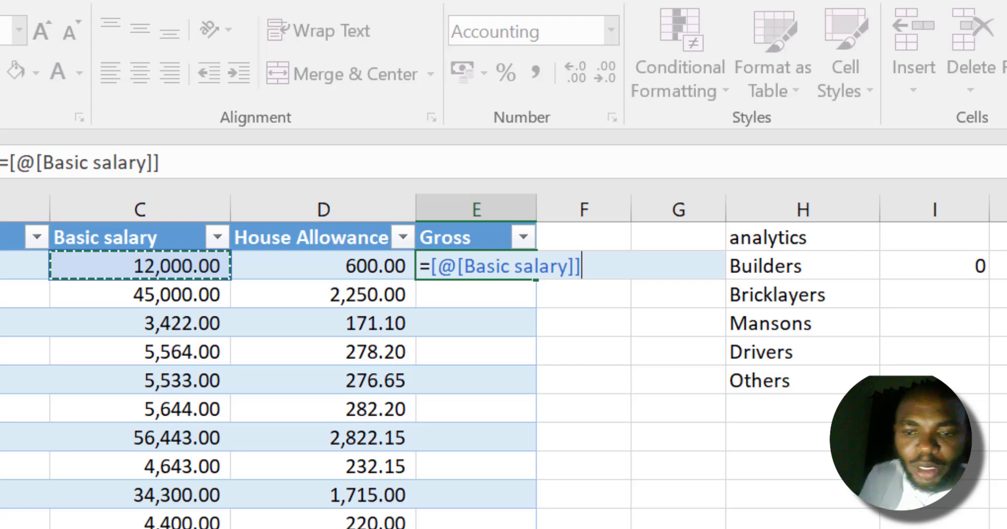
type("+")
left_click(324, 266)
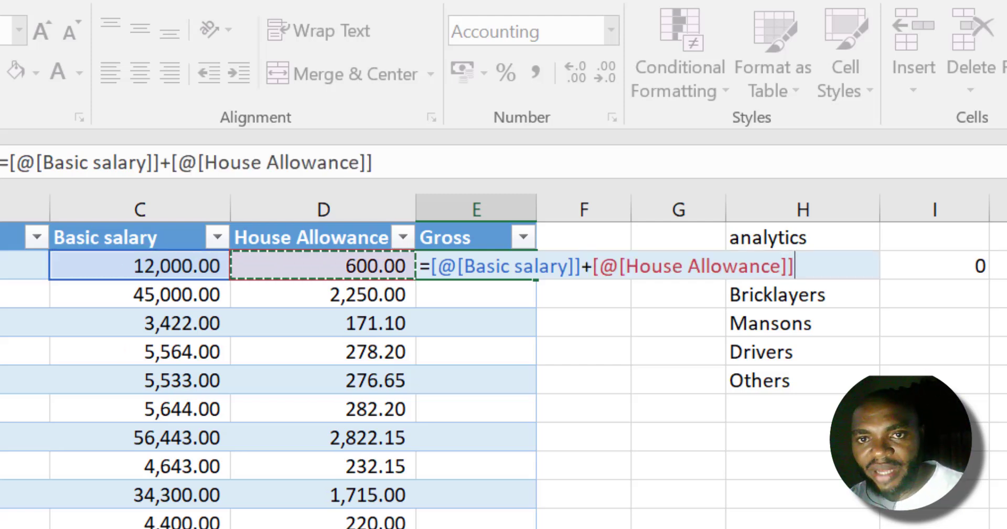
key("Return")
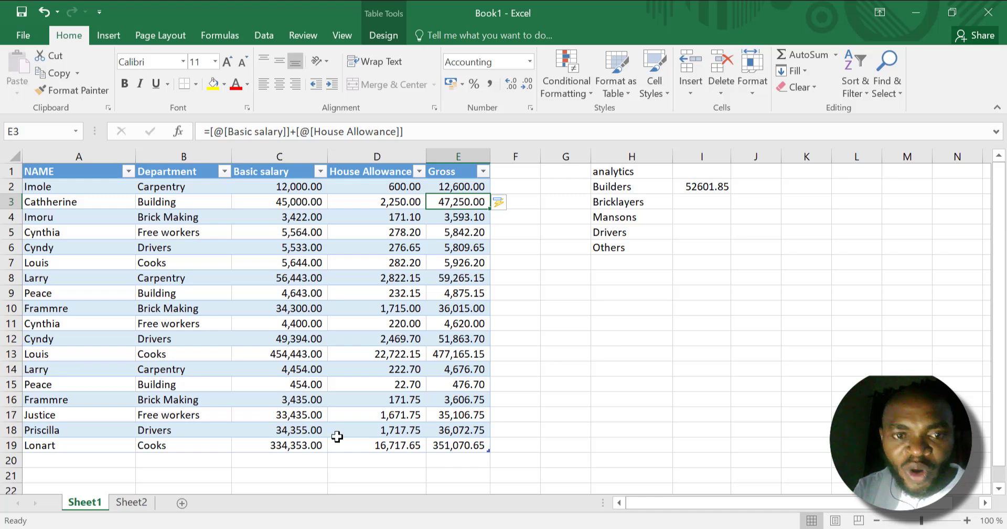
Set the basic salary in C19 to 35000.
left_click(304, 445)
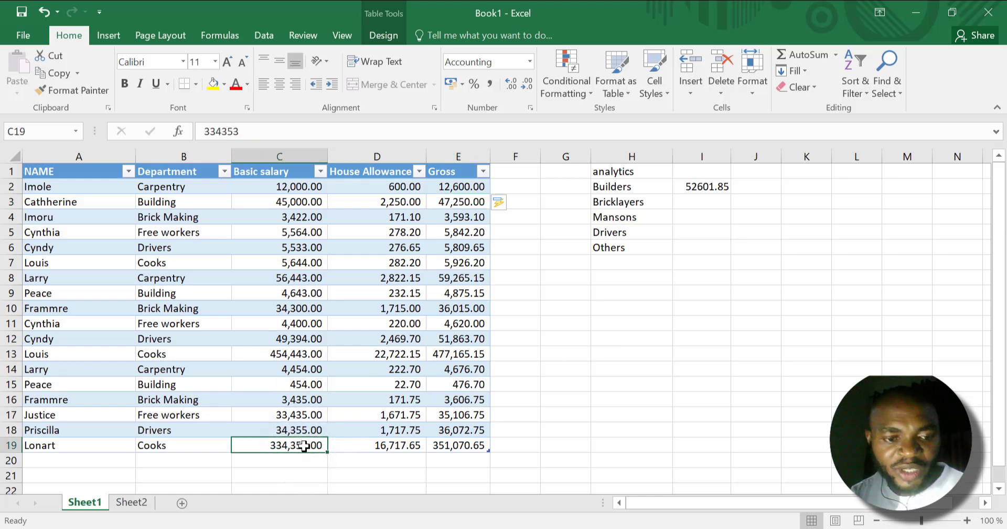
type("35,")
type("00")
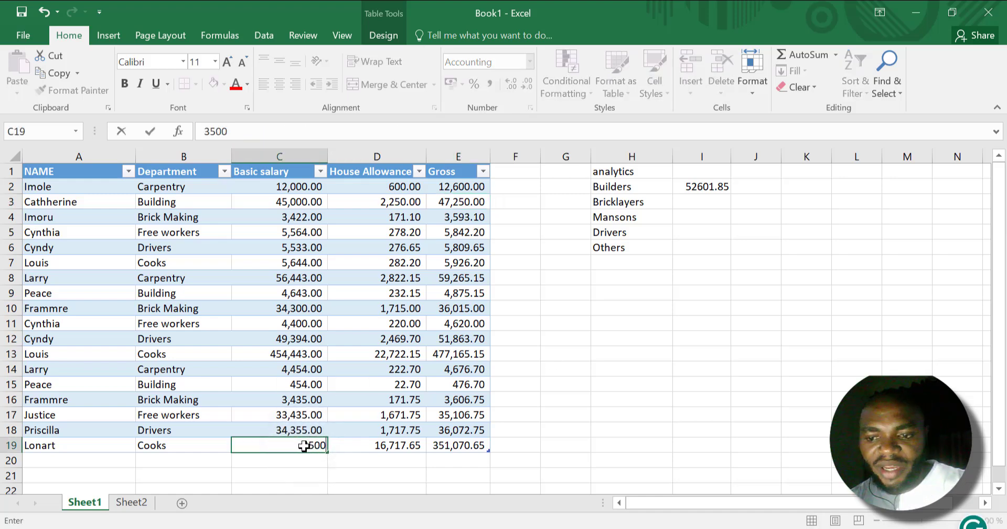
type("0")
key("Return")
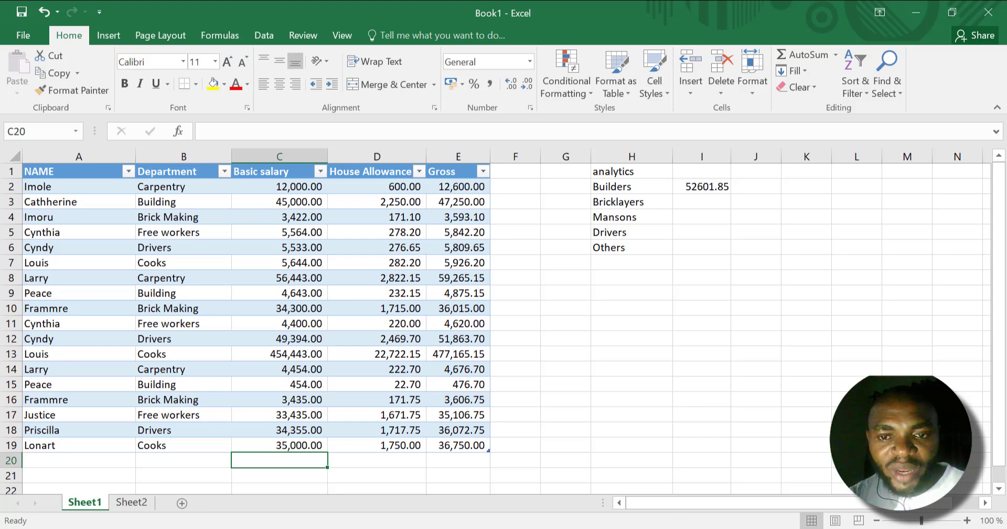
left_click(673, 528)
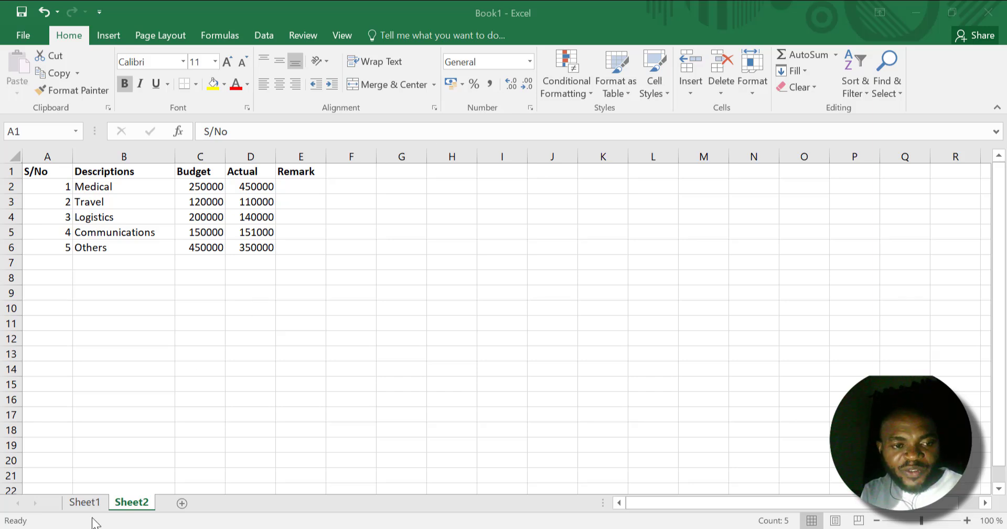
left_click(86, 502, "ctrl")
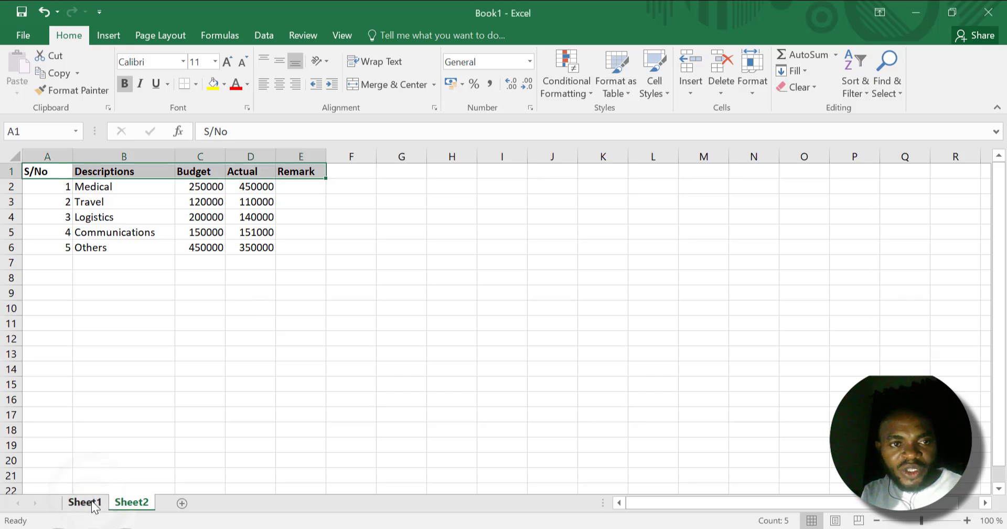
left_click(93, 502)
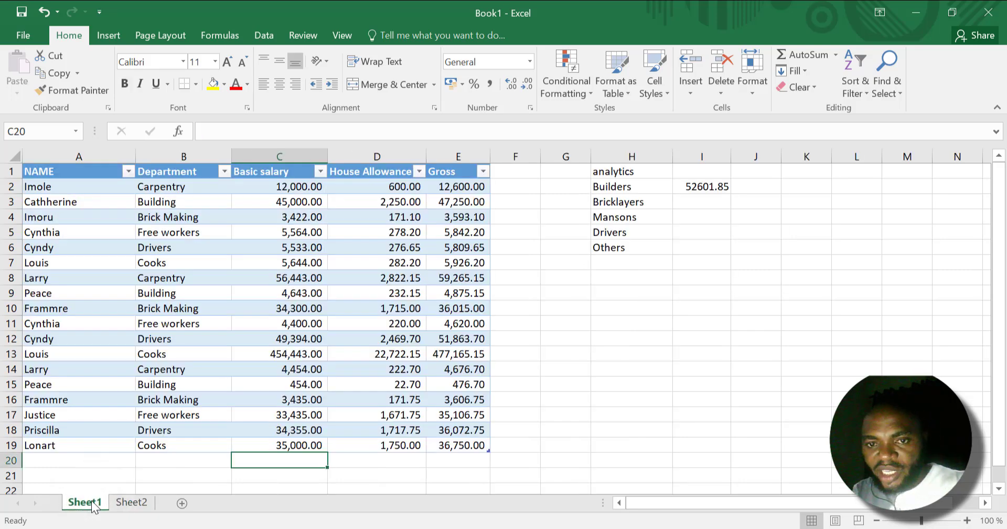
On Sheet2, start an IF formula in Remark cell E2 that tests whether the actual exceeds the budget, d2>c2.
left_click(134, 502)
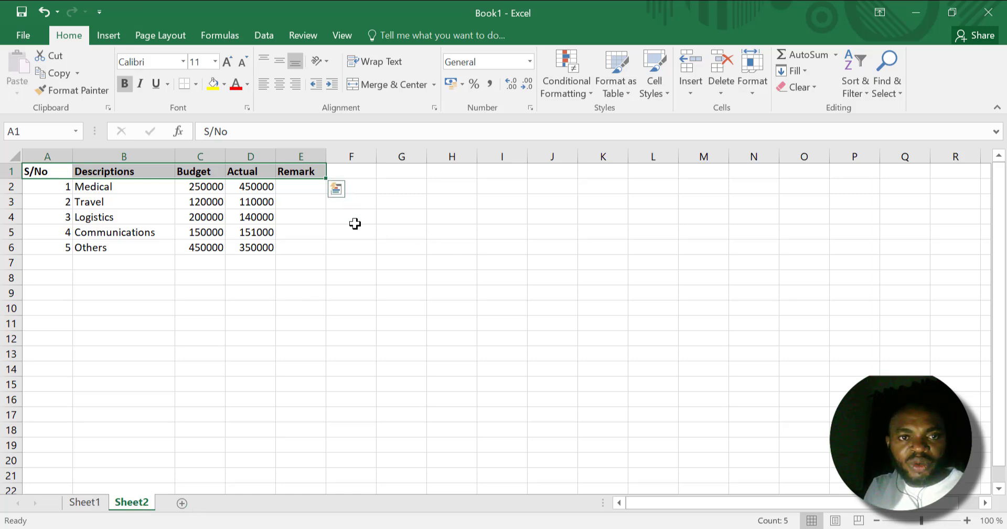
left_click(300, 186)
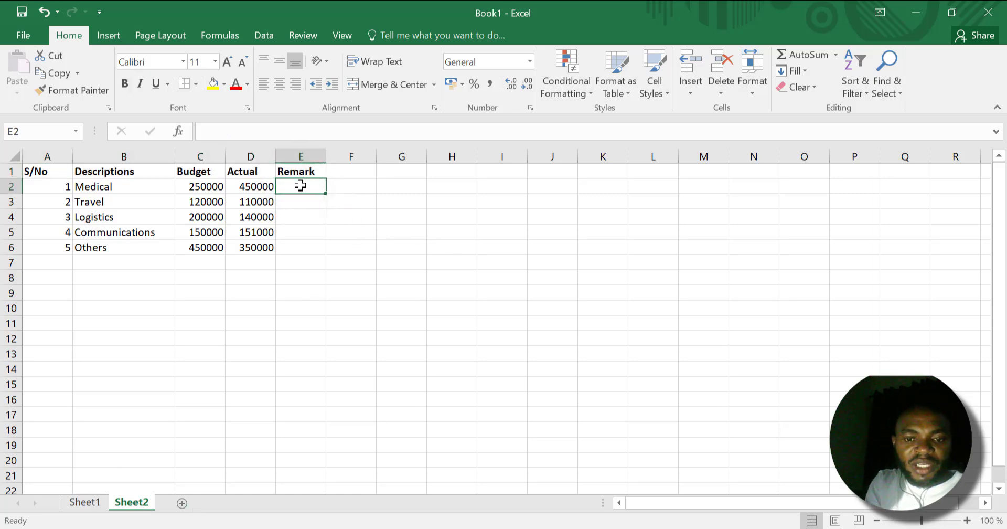
type("=")
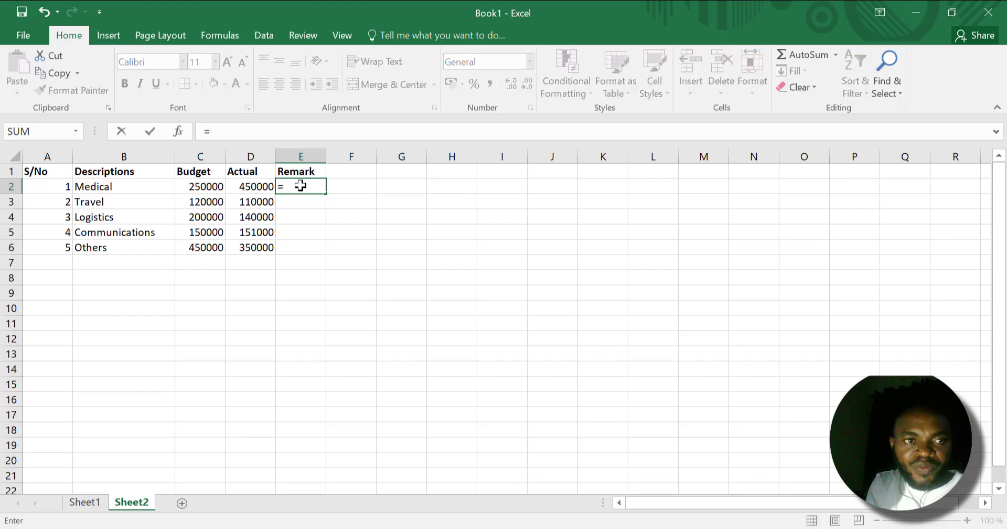
type("if")
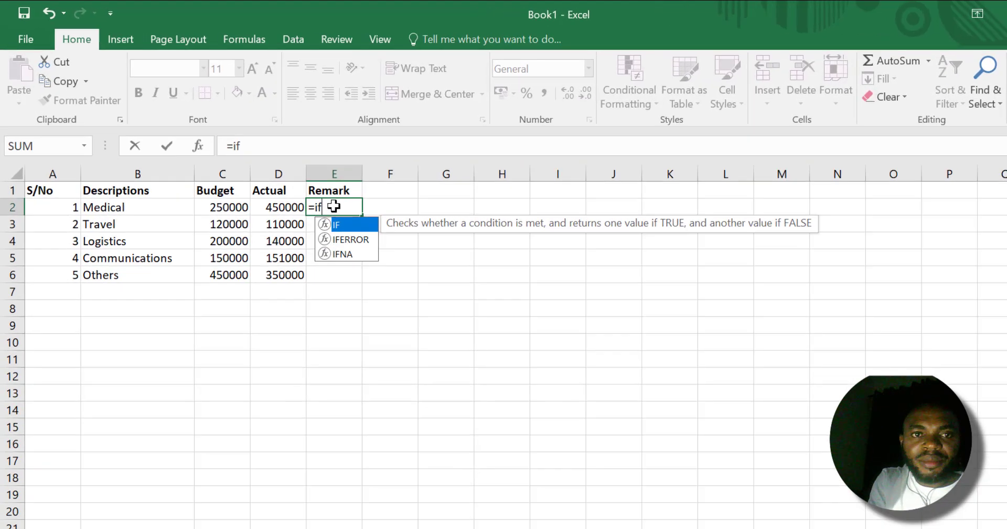
type("(")
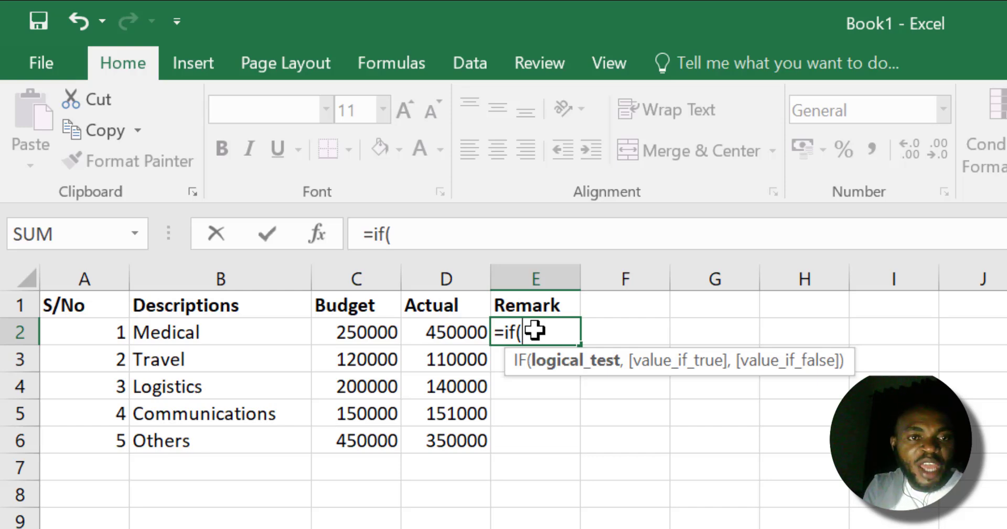
type("d")
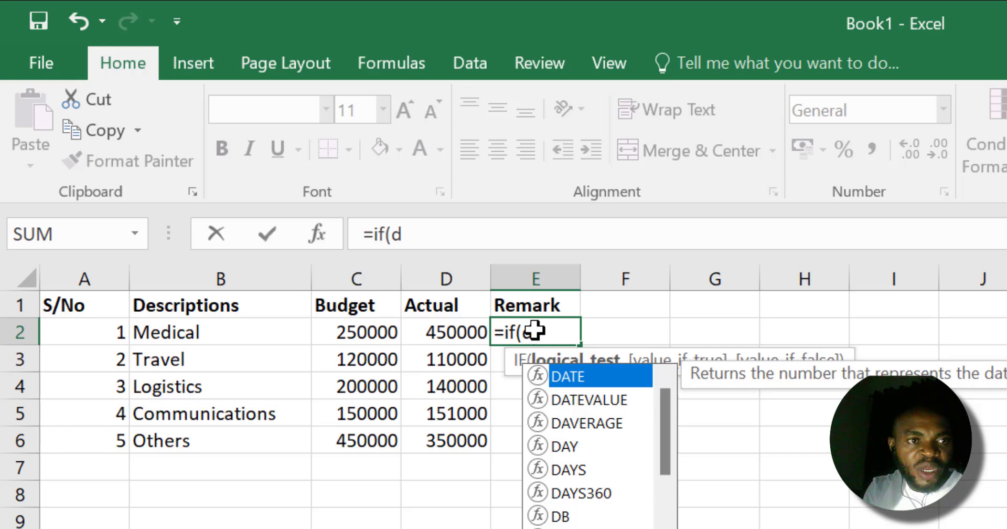
type("2")
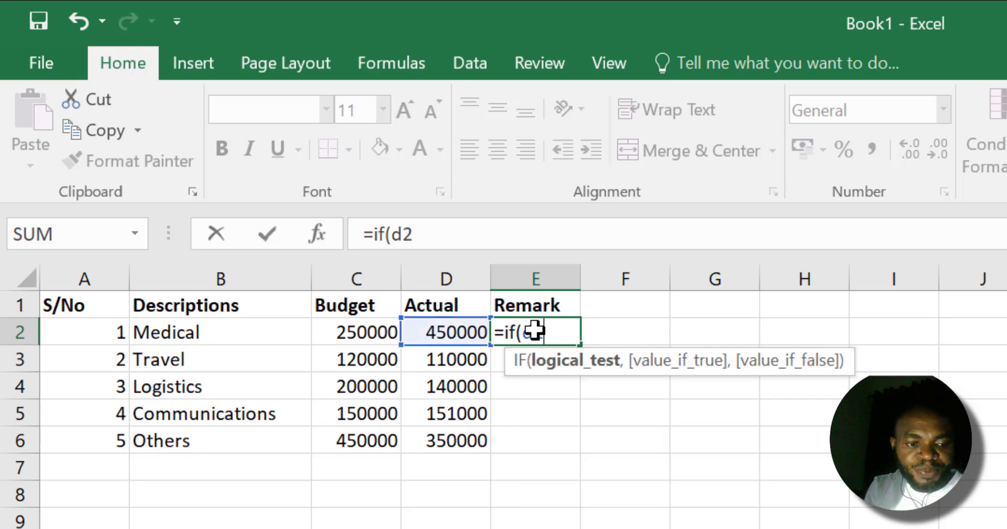
type(">")
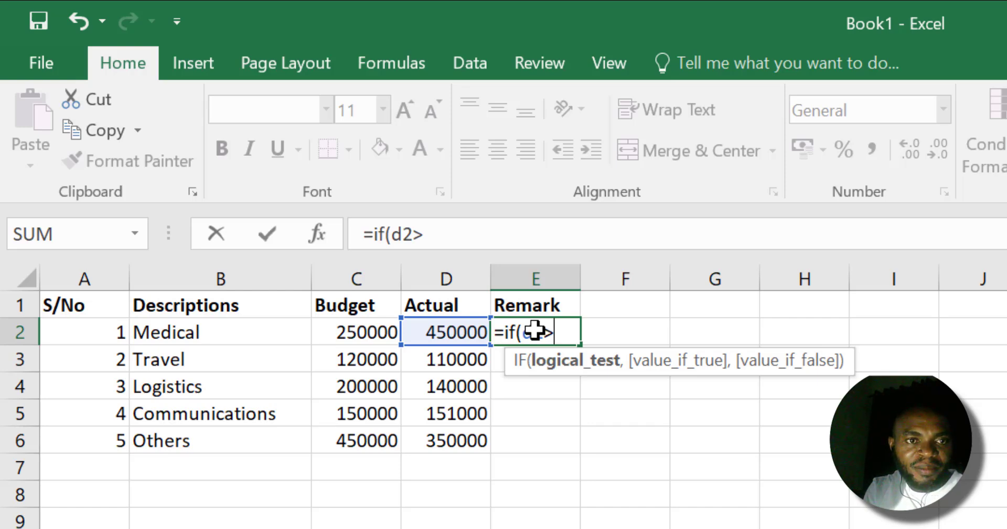
type("c2")
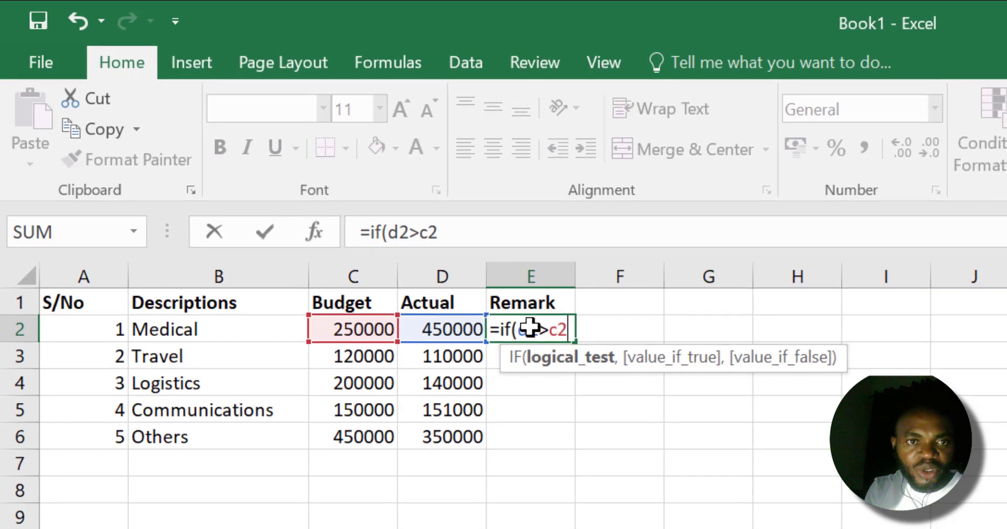
type(",")
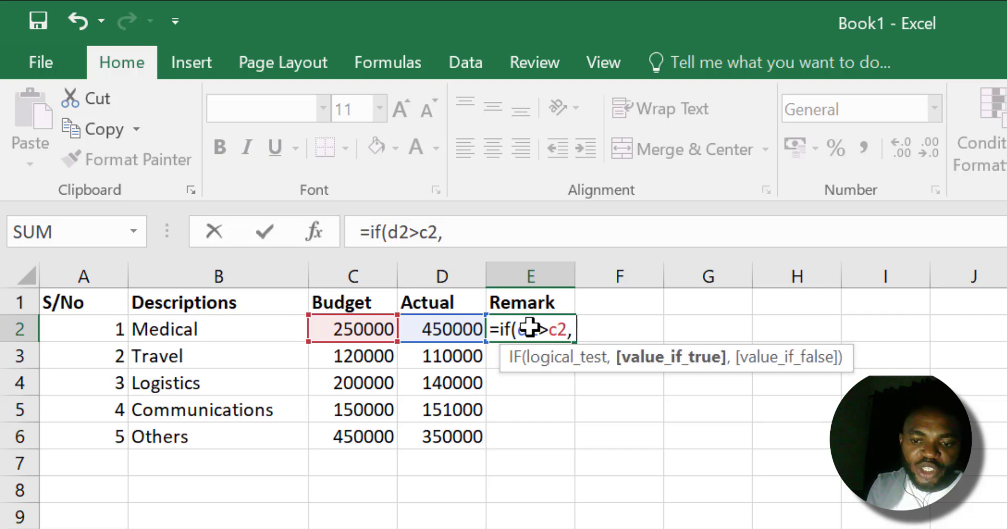
type(" \"")
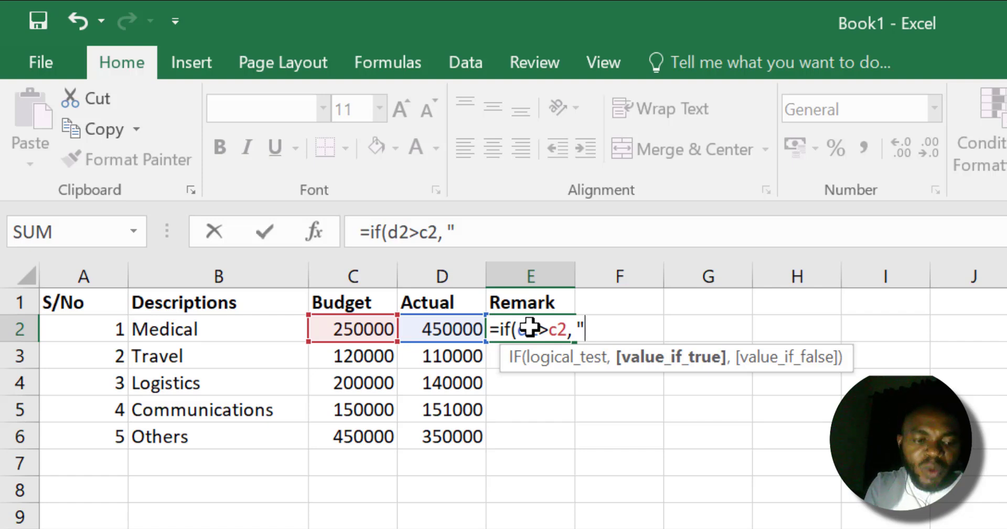
Complete the E2 formula to return "Over spending" if the test is true and "Under spending" if false.
type("Over sp")
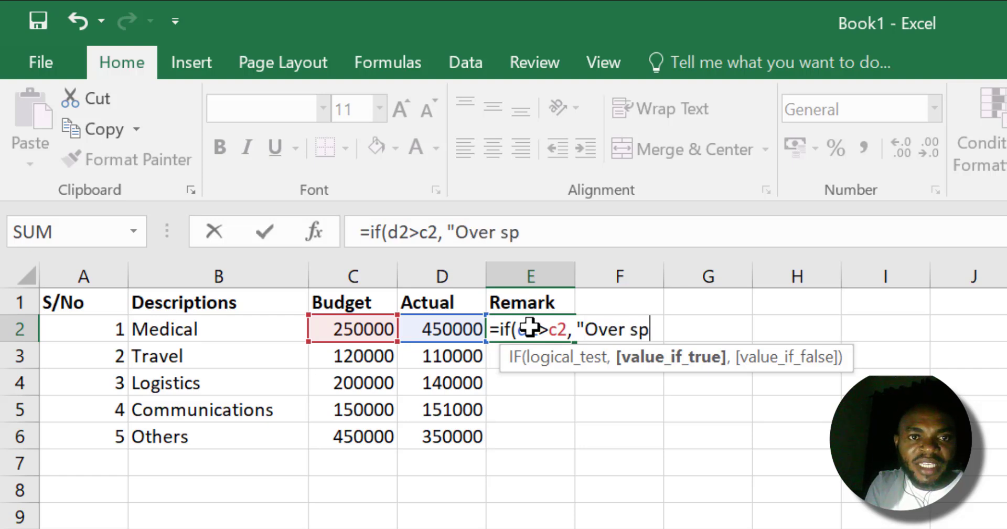
type("ending")
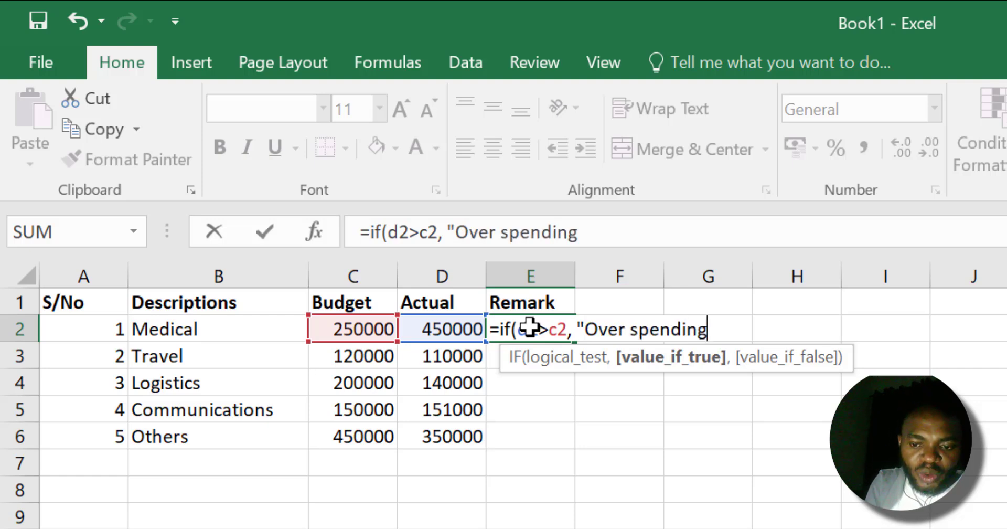
type("\",")
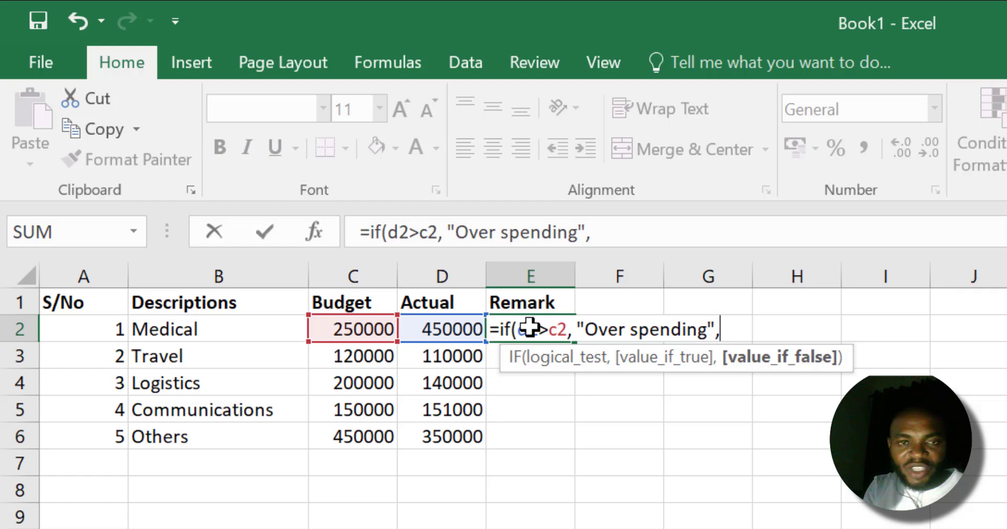
type(" \"")
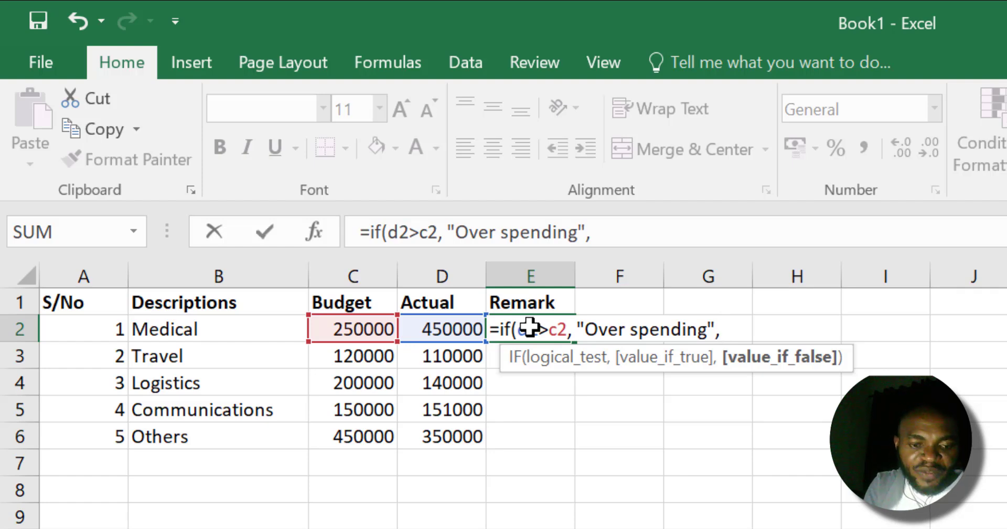
type("Und")
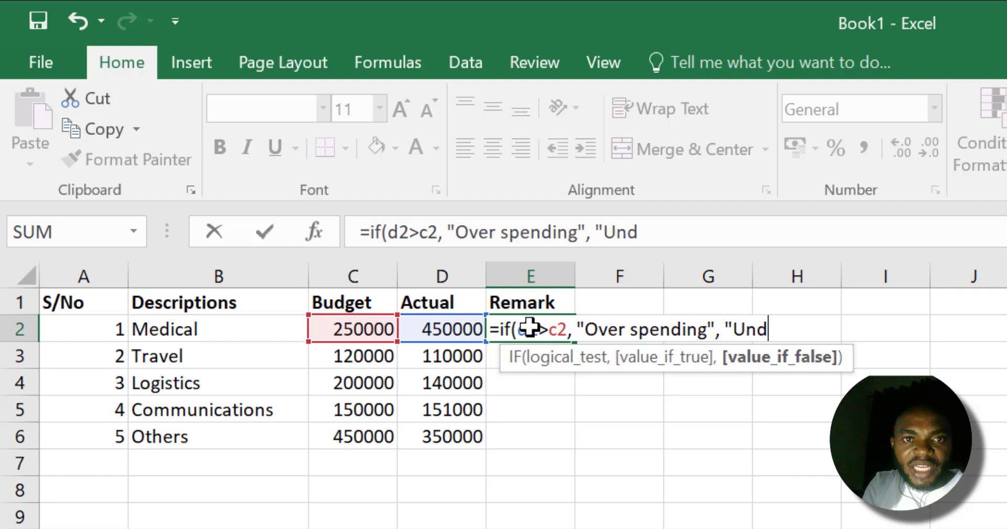
type("erspe")
key("BackSpace")
key("BackSpace")
key("BackSpace")
key("BackSpace")
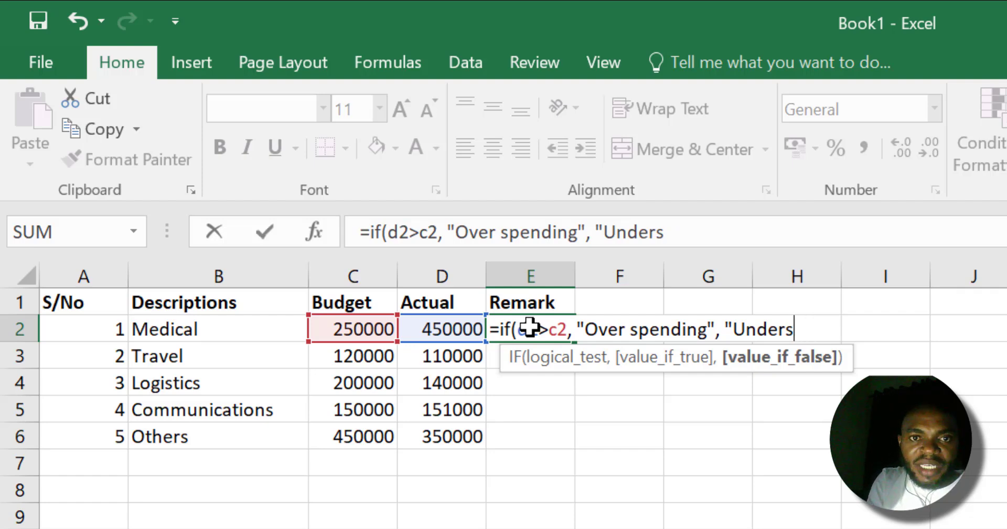
type("r spendin")
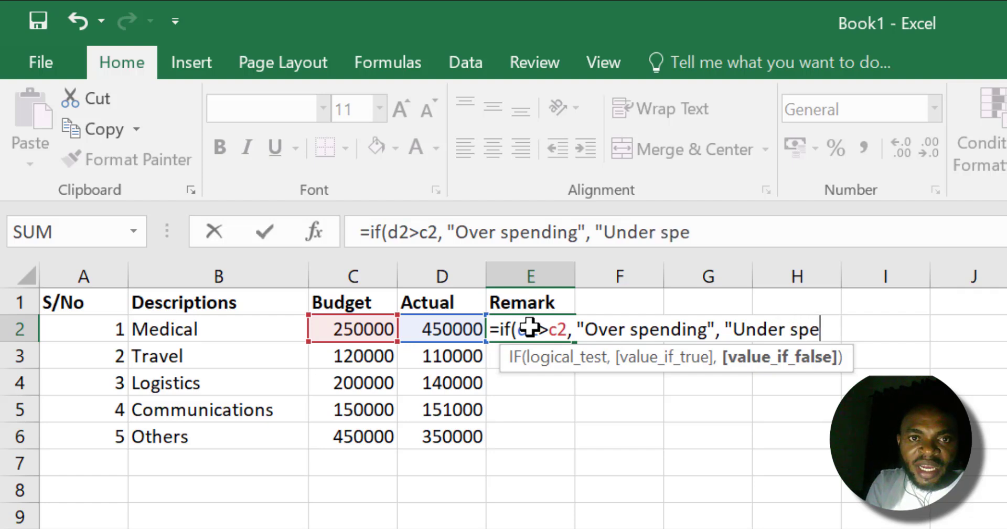
type("g\")")
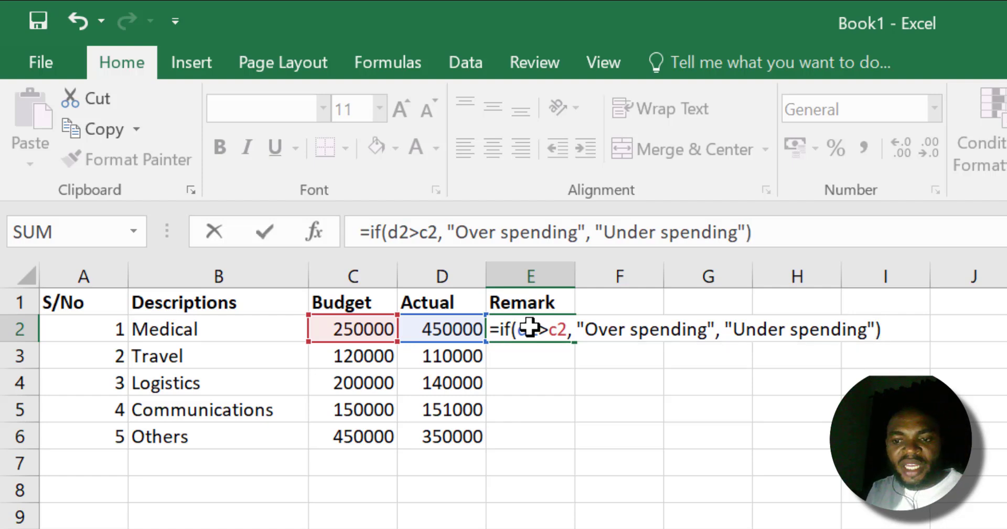
key("Return")
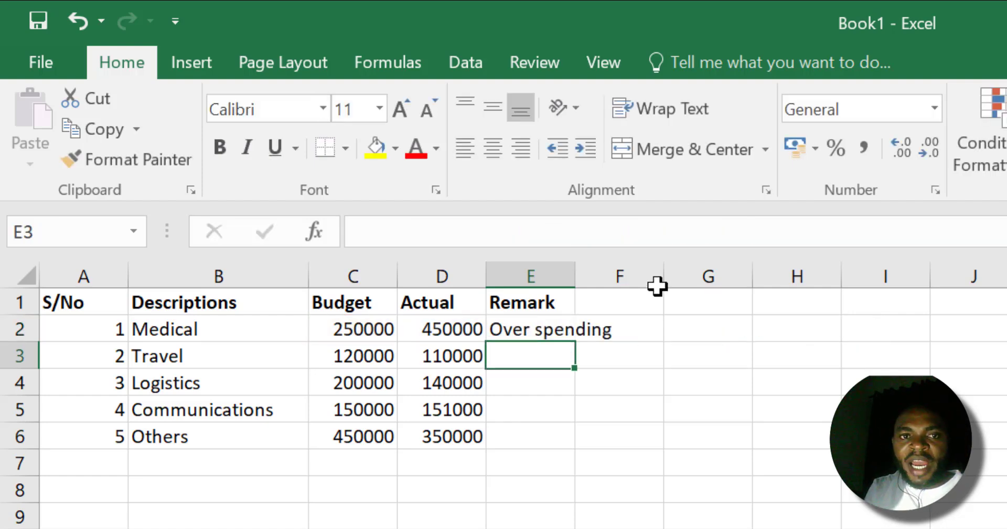
Copy the E2 formula down to E6 and autofit the width of the Remark column.
double_click(575, 276)
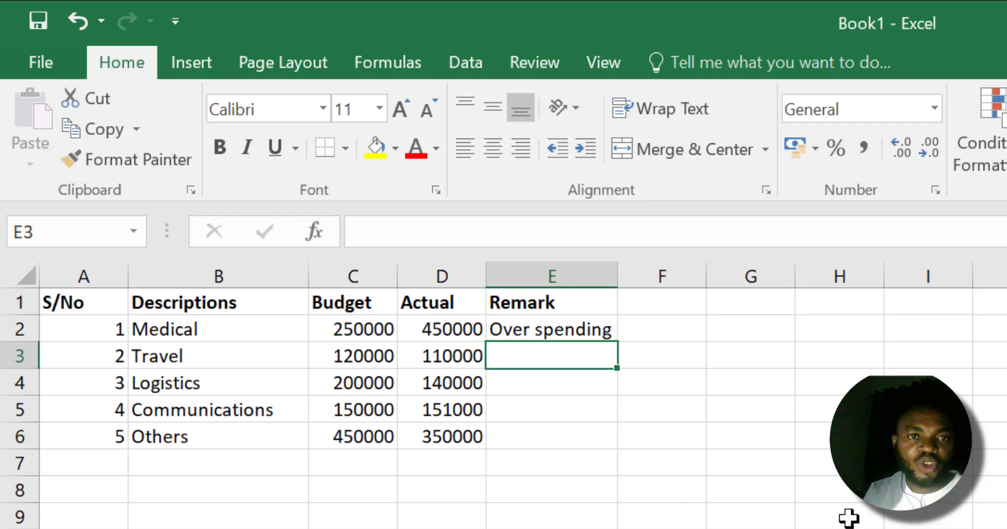
left_click(570, 331)
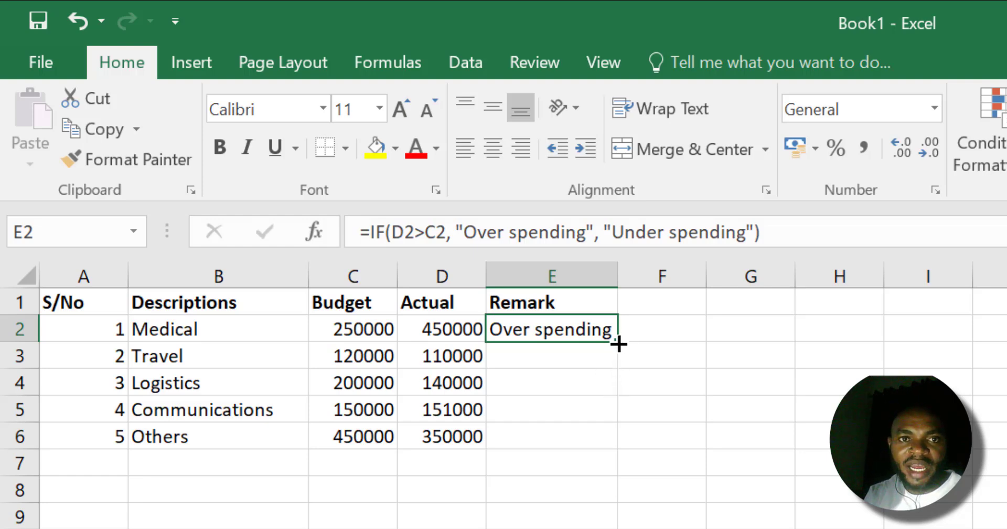
left_click_drag(618, 341, 591, 448)
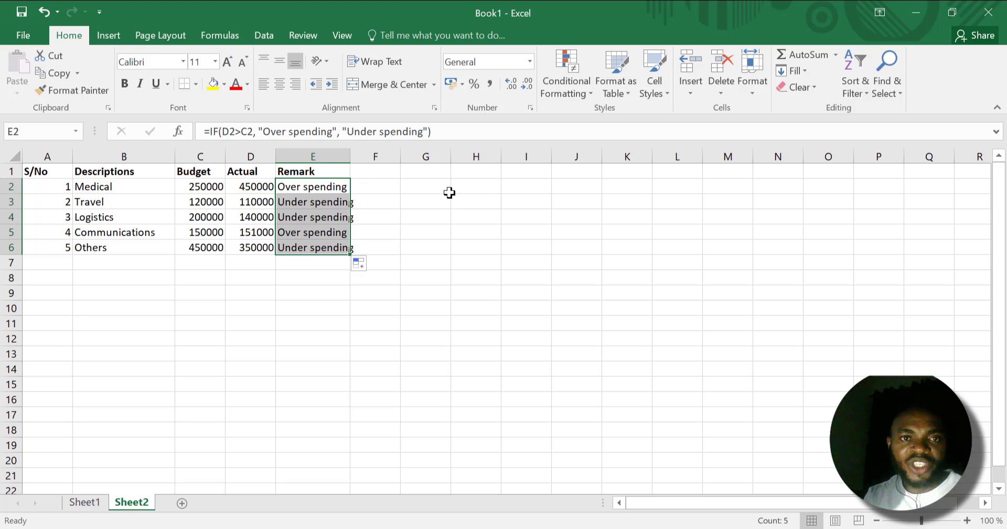
double_click(349, 151)
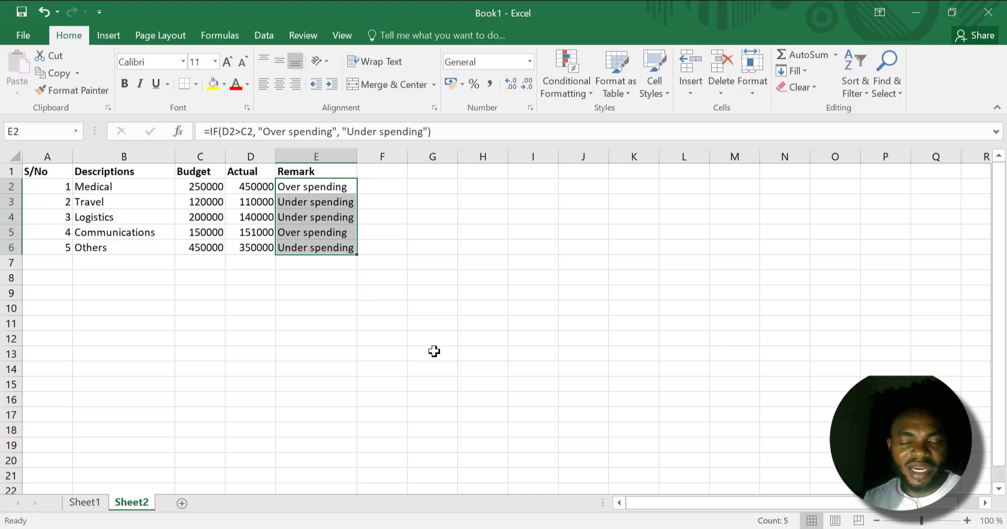
On Sheet1, clear the existing formula from the Builders analytics cell I2.
left_click(77, 502)
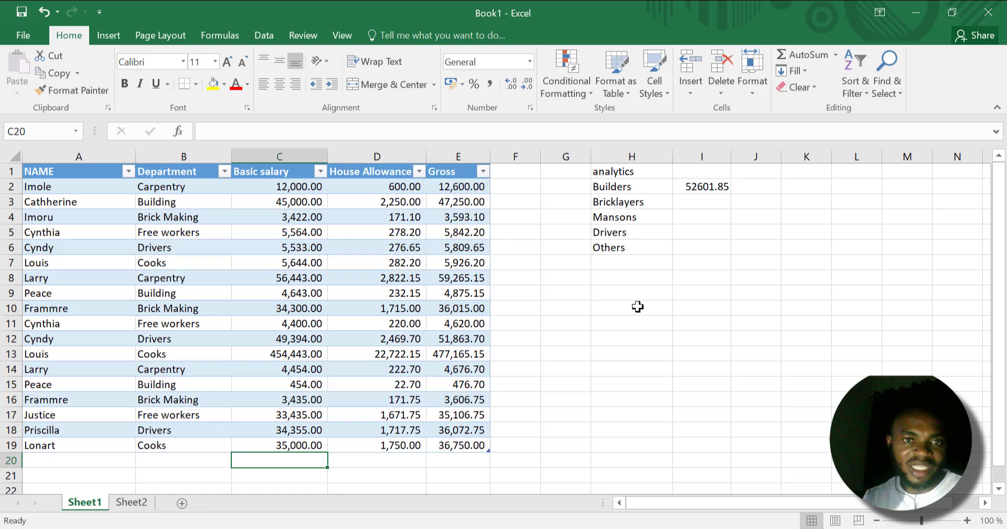
left_click(706, 184)
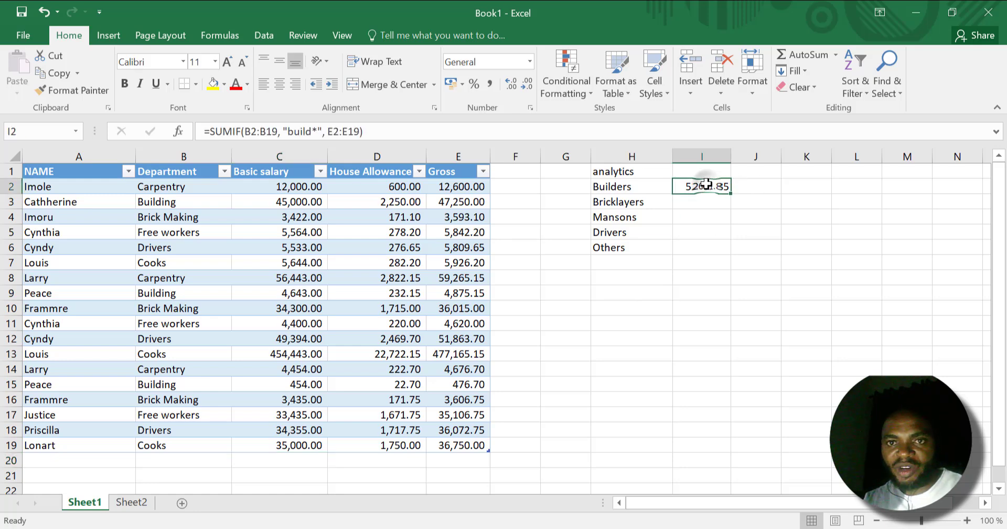
key("Delete")
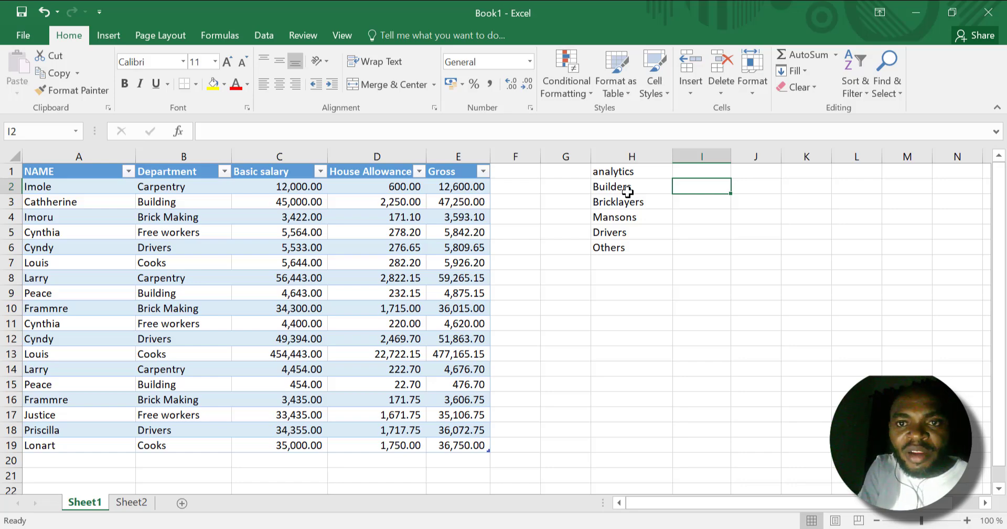
Start a SUMIF formula in I2 for Builders with the Department cells b2:b19 as the criteria range.
type("=")
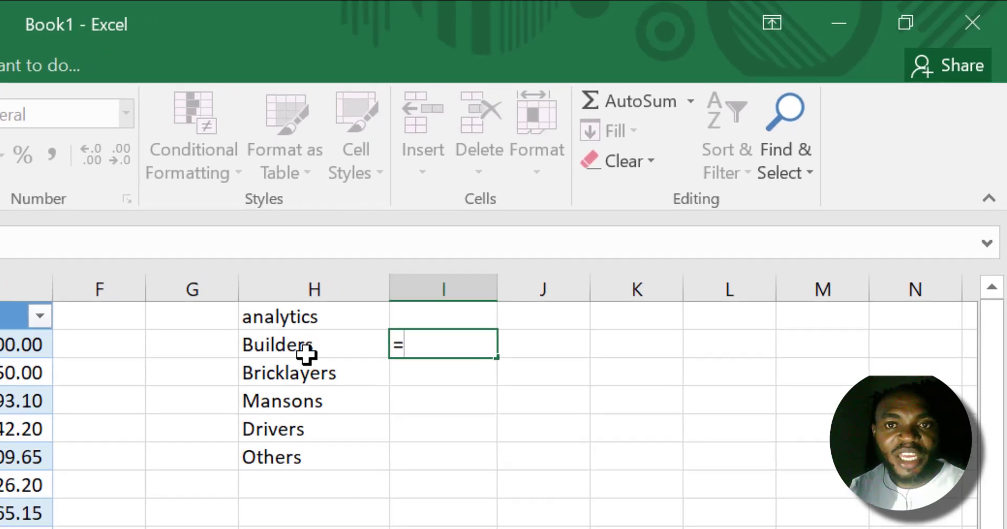
type("sum")
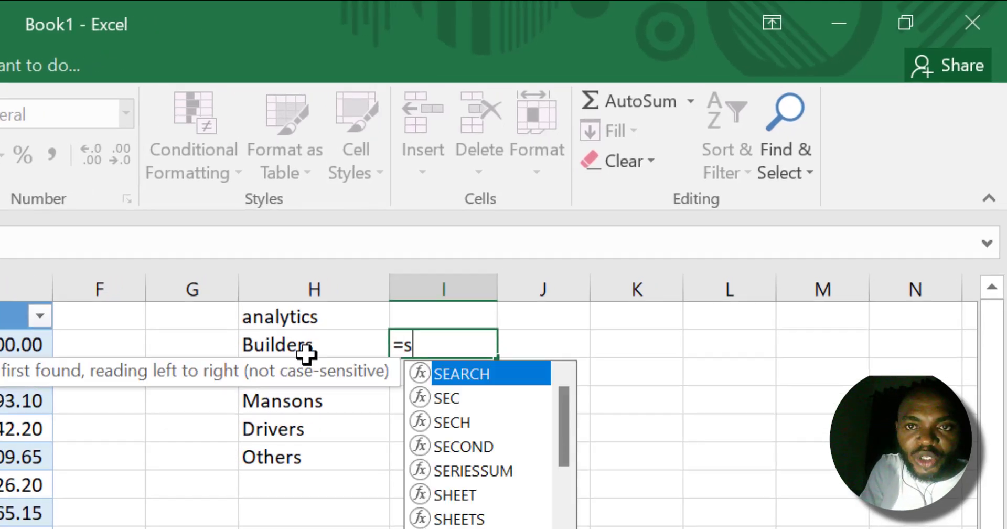
type("if(")
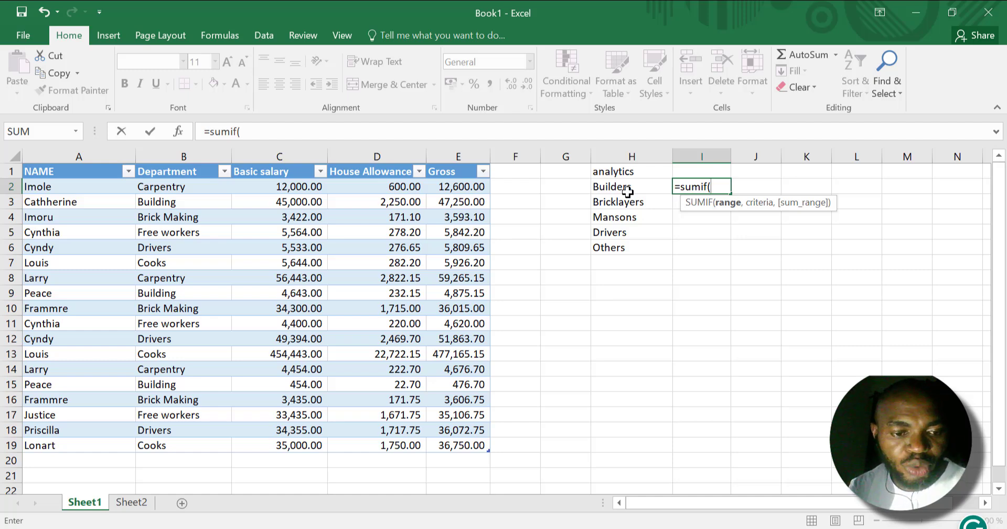
type("b2")
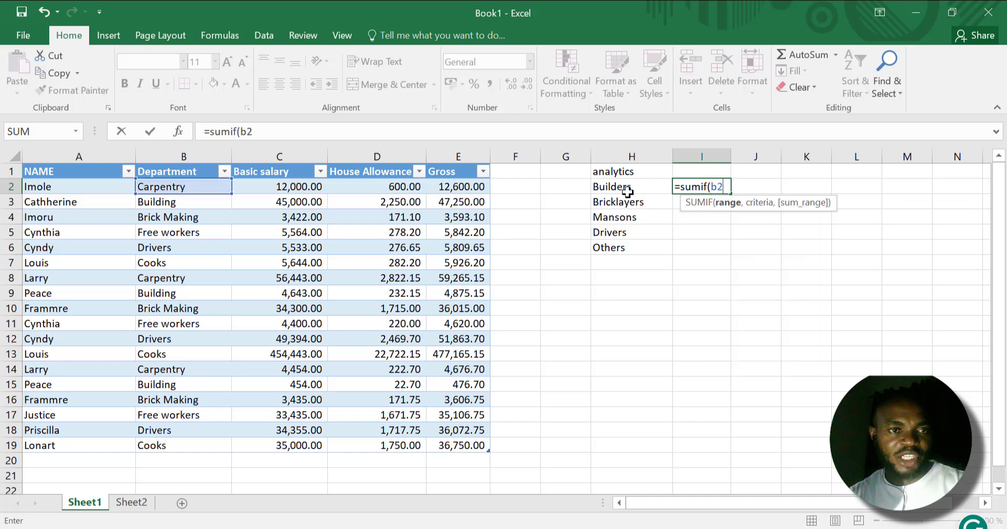
type(":")
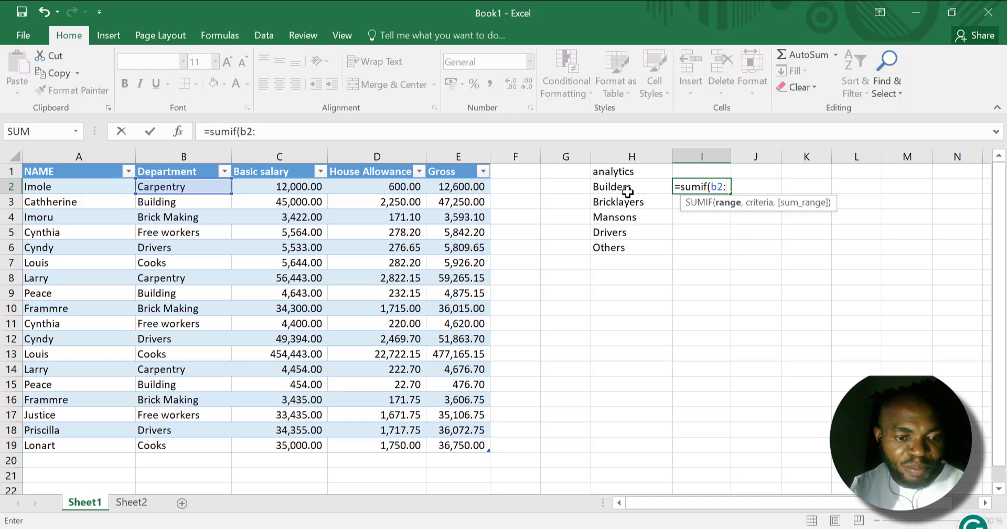
type("b19")
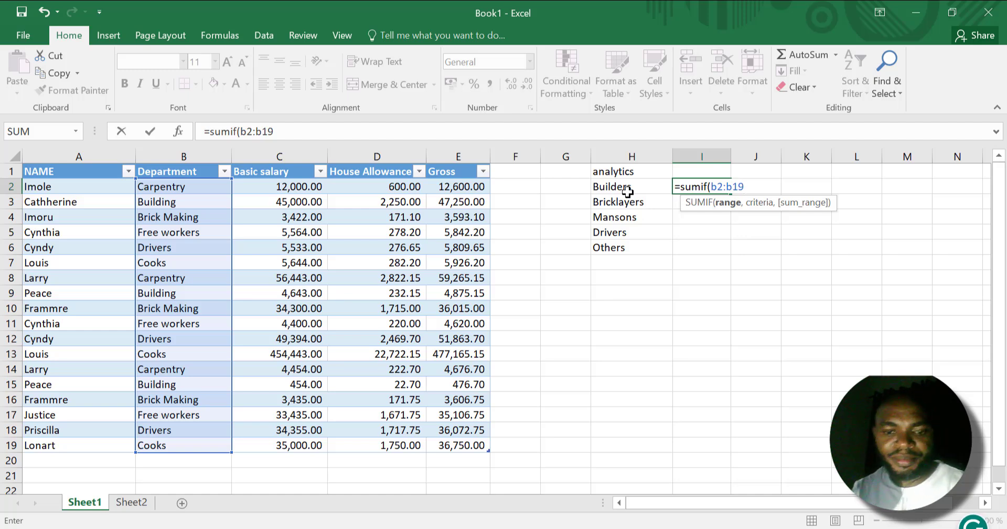
type(",")
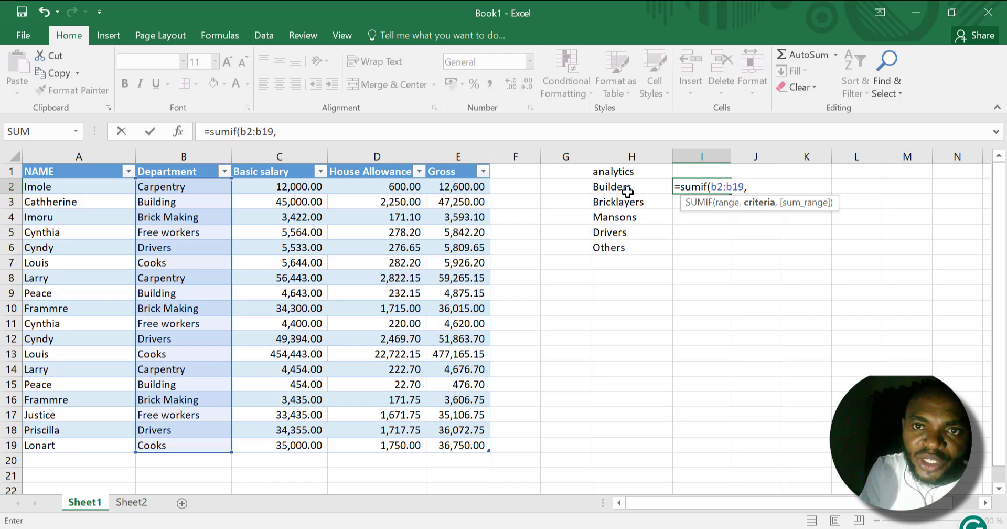
Complete the I2 SUMIF formula with the criterion "building" and the Gross cells e2:e19 as the sum range.
type("\"")
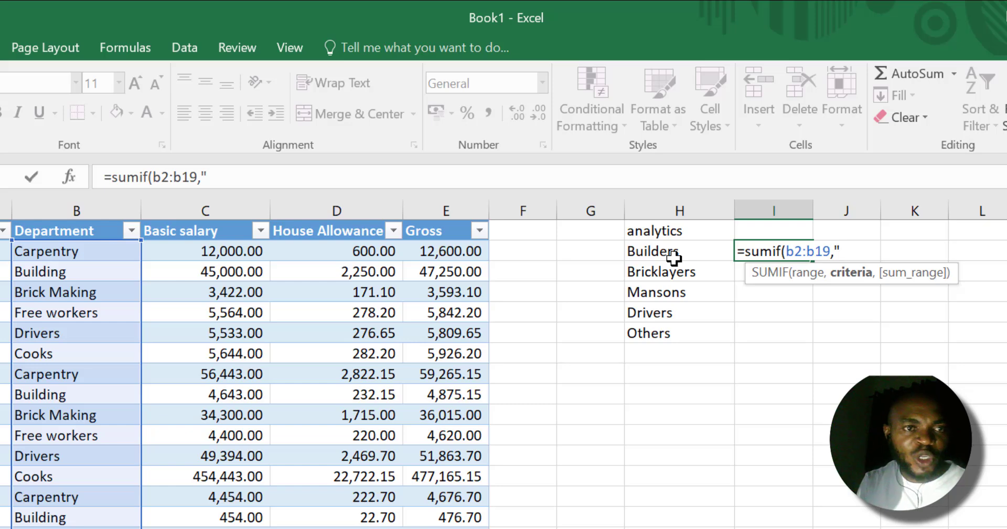
type("bui")
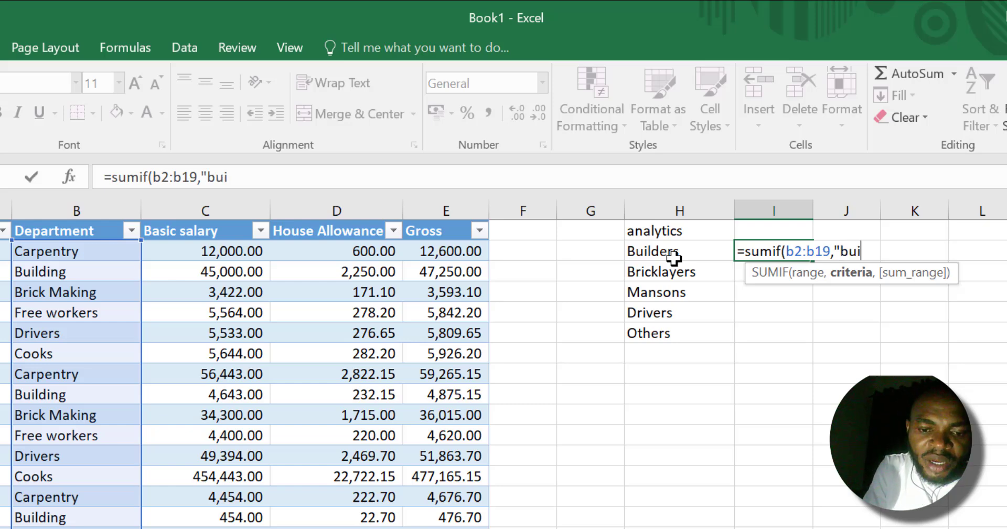
type("ldi")
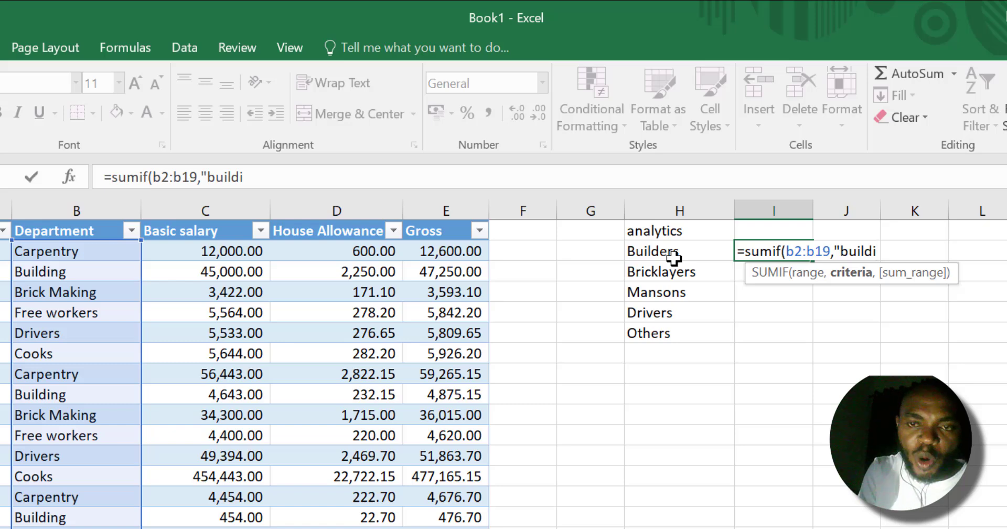
type("ng")
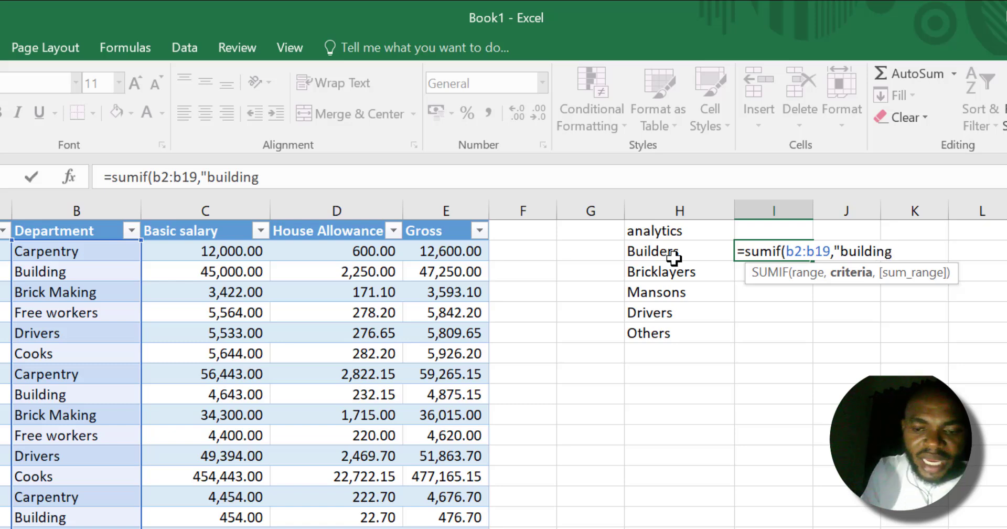
type("\",")
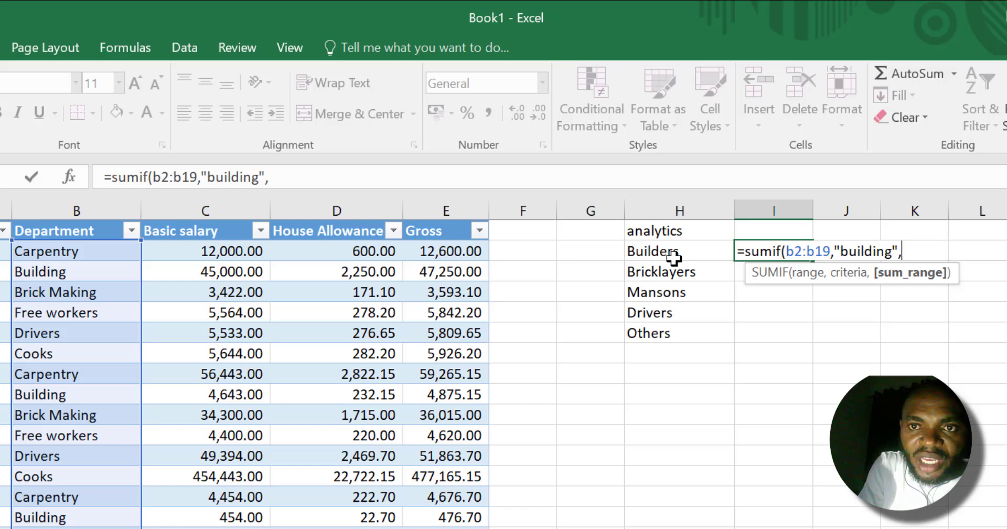
type("e")
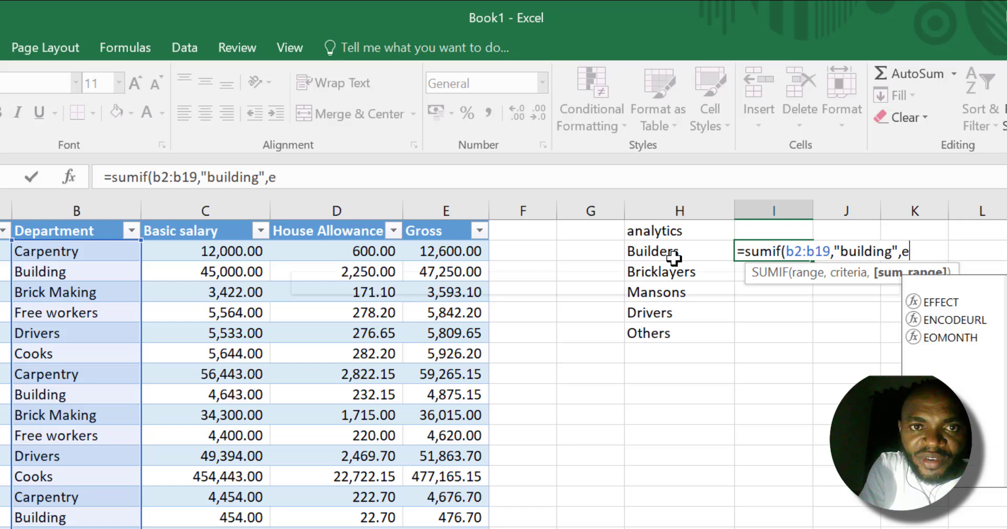
type("2")
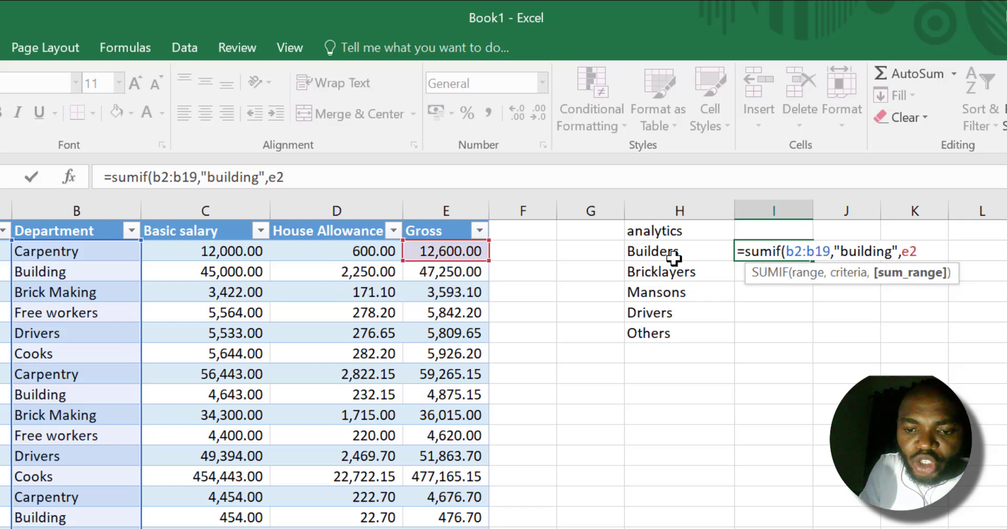
type(":e19")
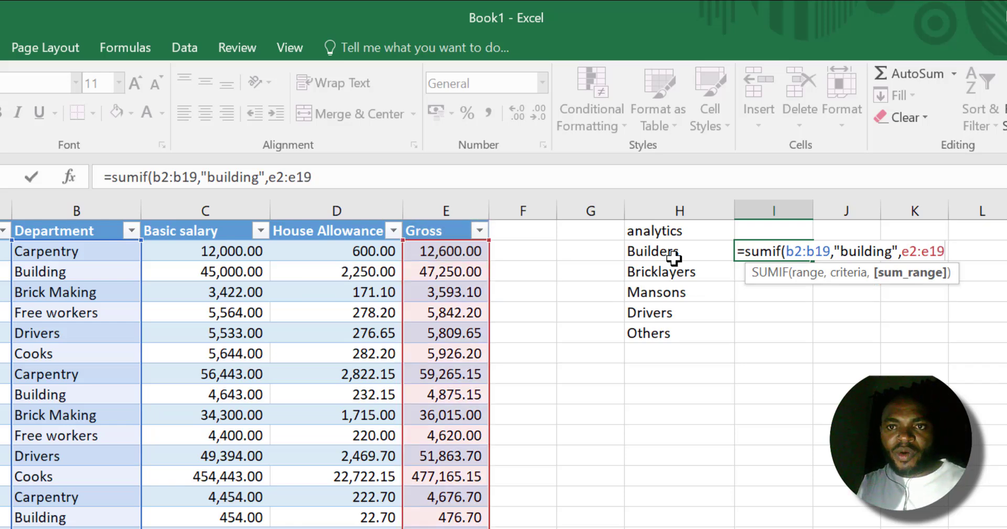
type(")")
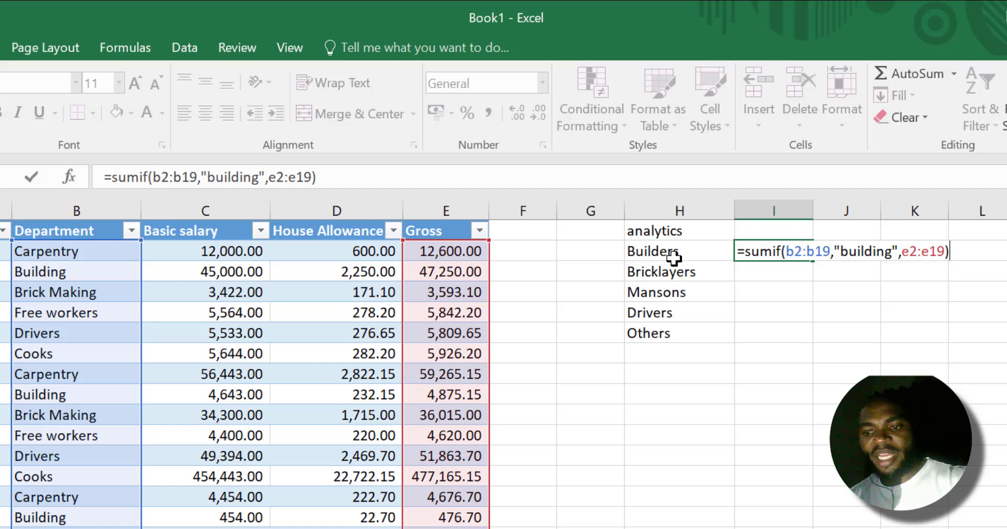
key("Return")
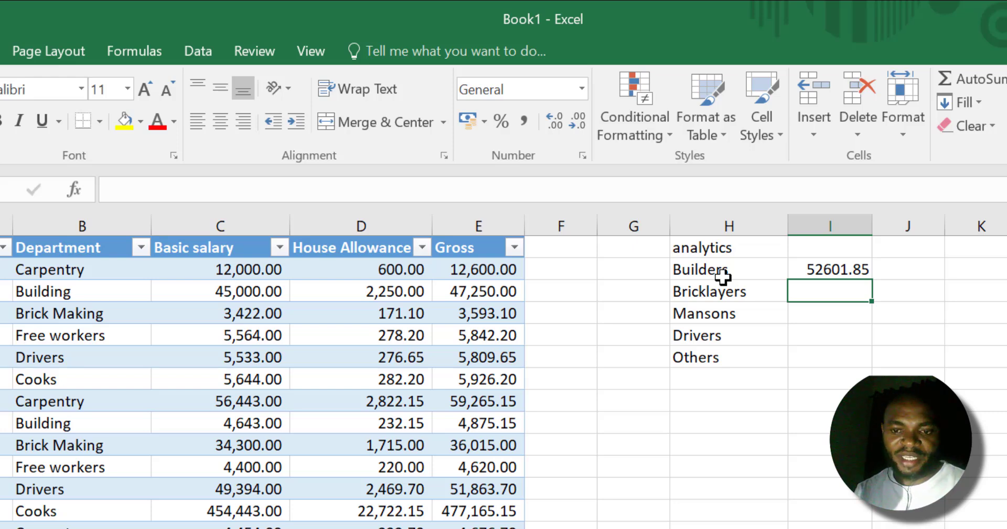
Start a SUMIF formula in I3 for Bricklayers with b2:b19 as the criteria range.
type("=")
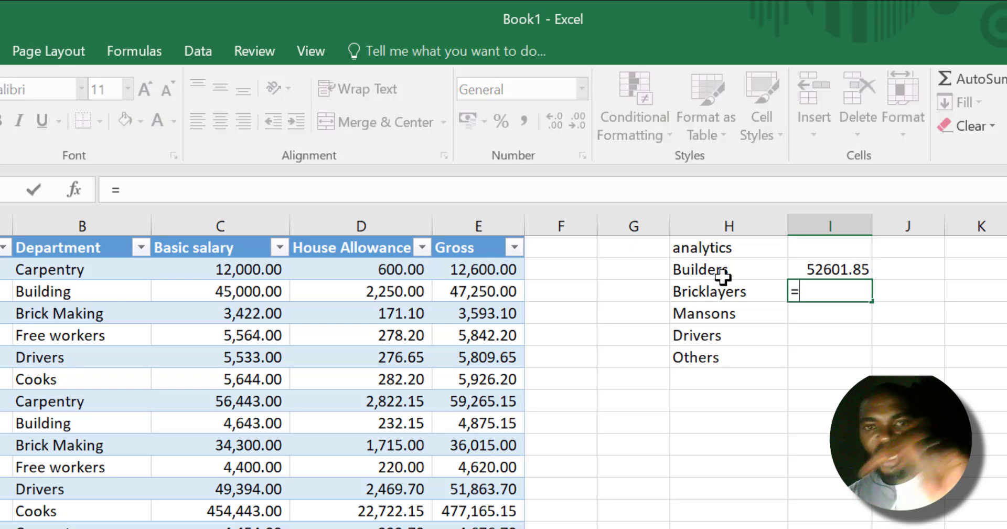
type("sumif(")
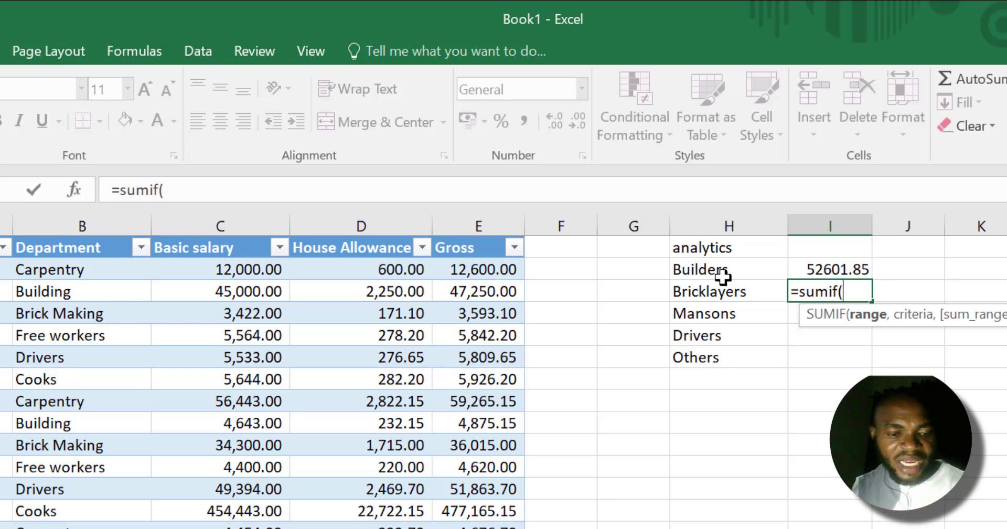
type("b2")
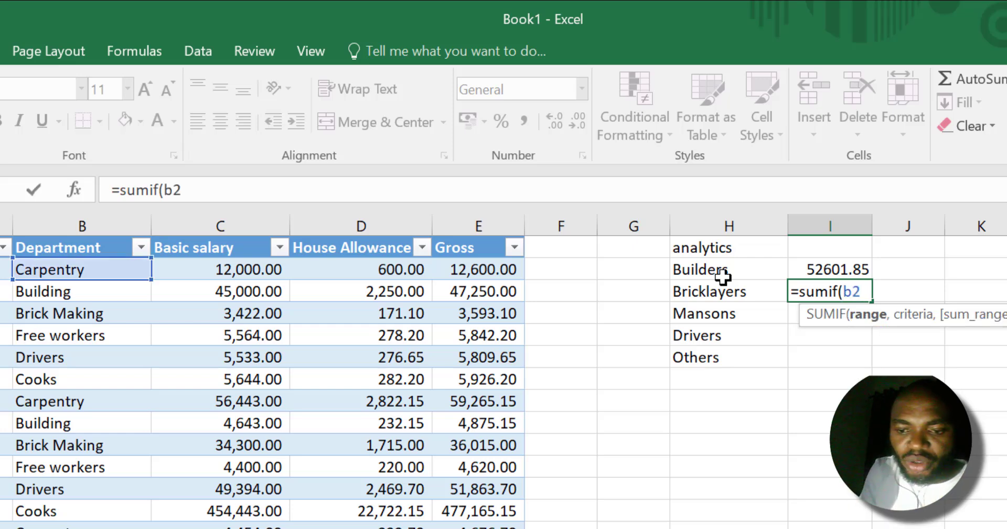
type(":b19,")
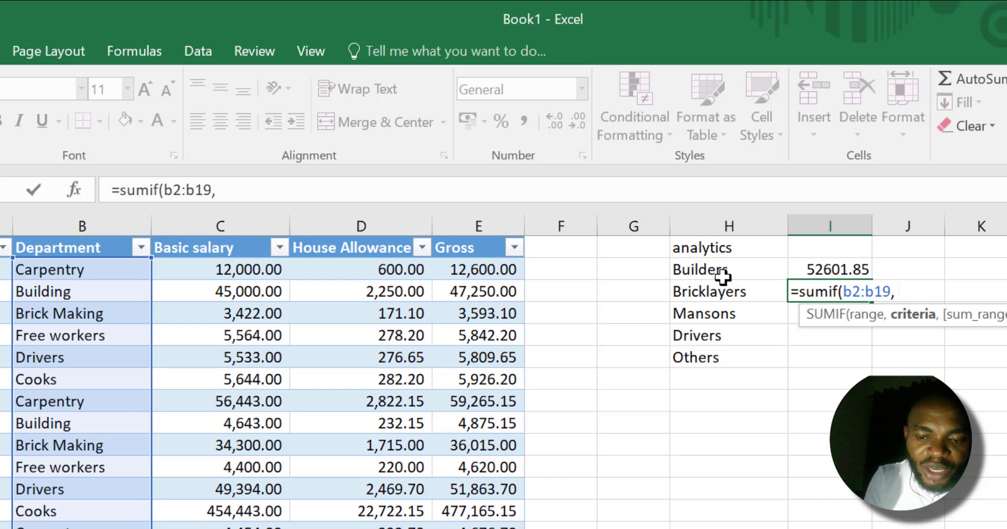
Complete the I3 SUMIF formula with the wildcard criterion "brick*" and the sum range e2:e19.
type("\"")
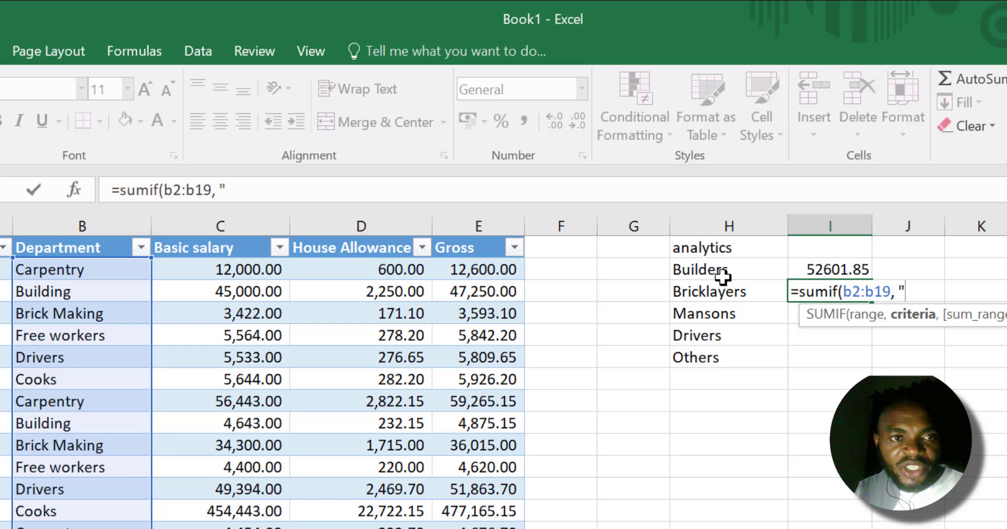
type("brick")
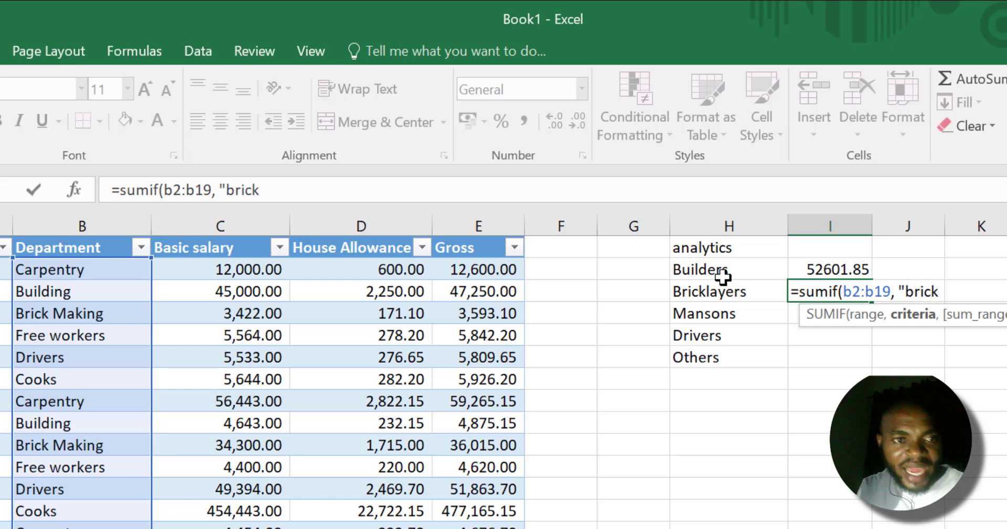
type("*")
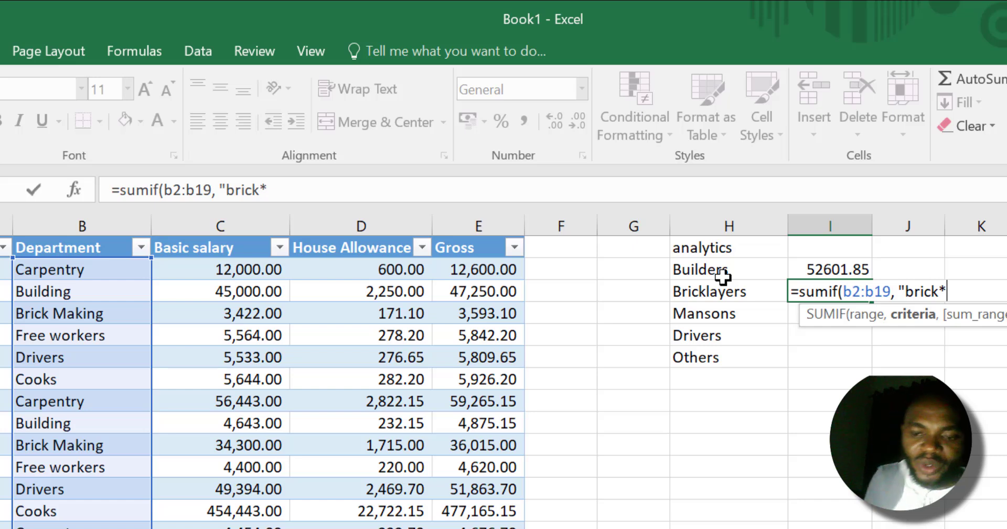
type("\"")
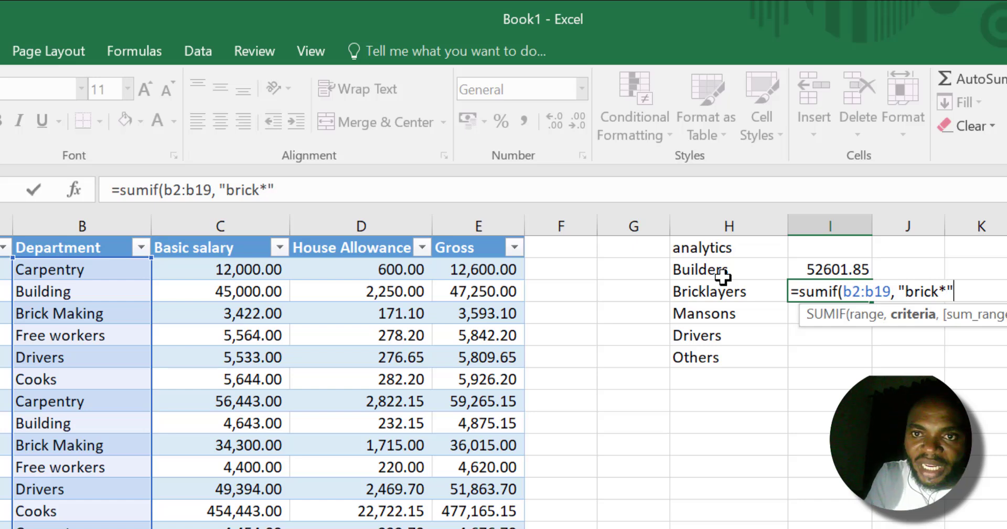
type(",")
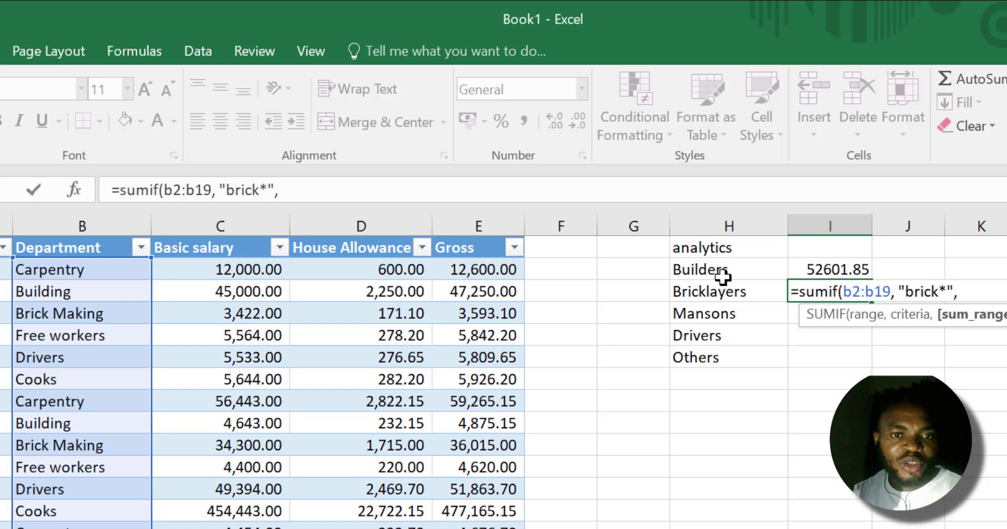
type("e")
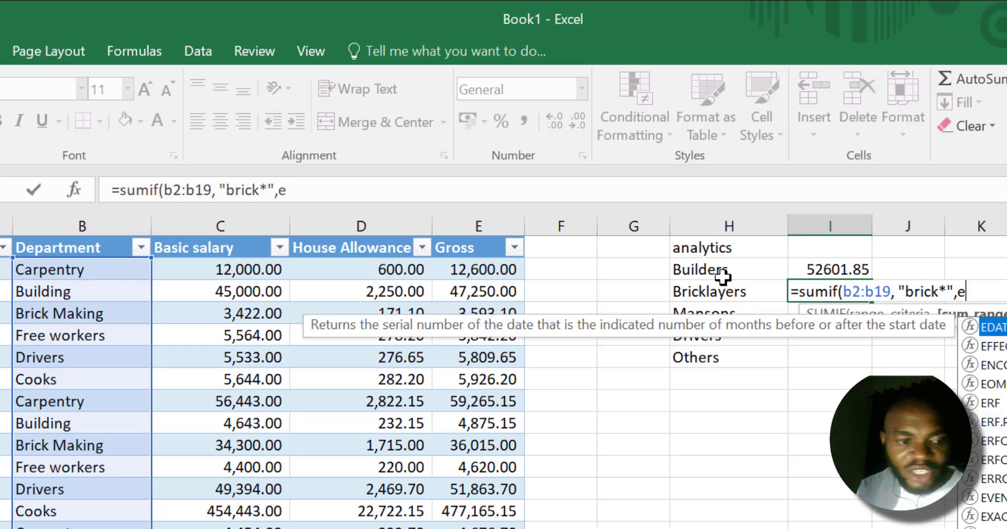
type("2:19")
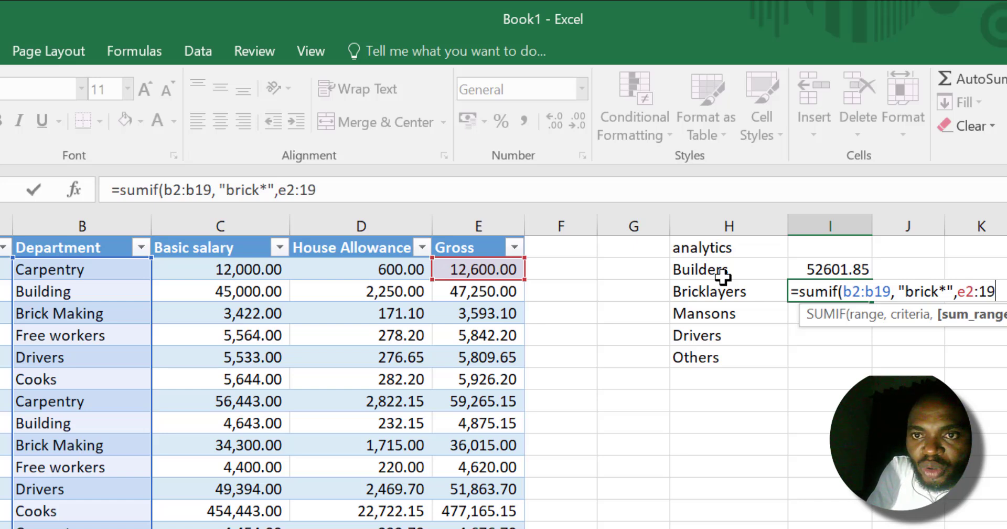
key("BackSpace")
key("BackSpace")
type("e")
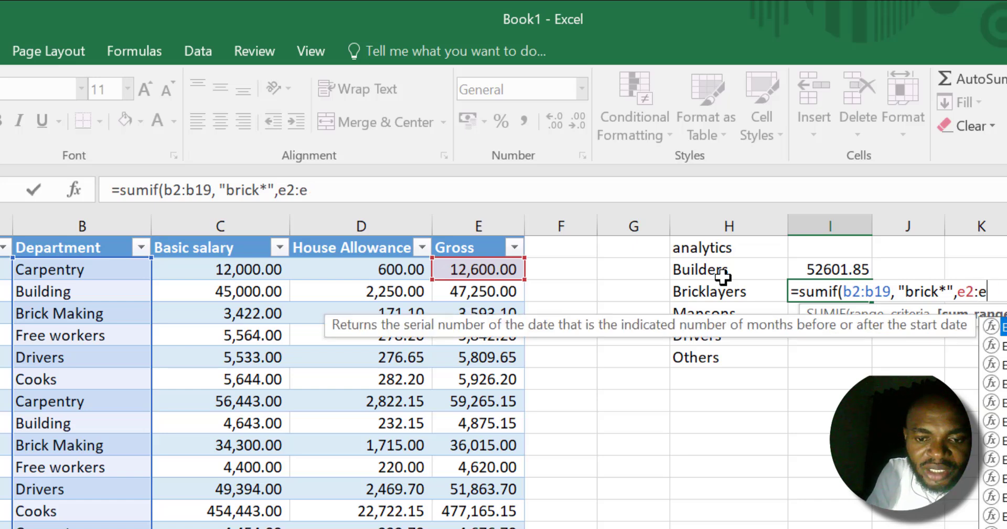
type("19)")
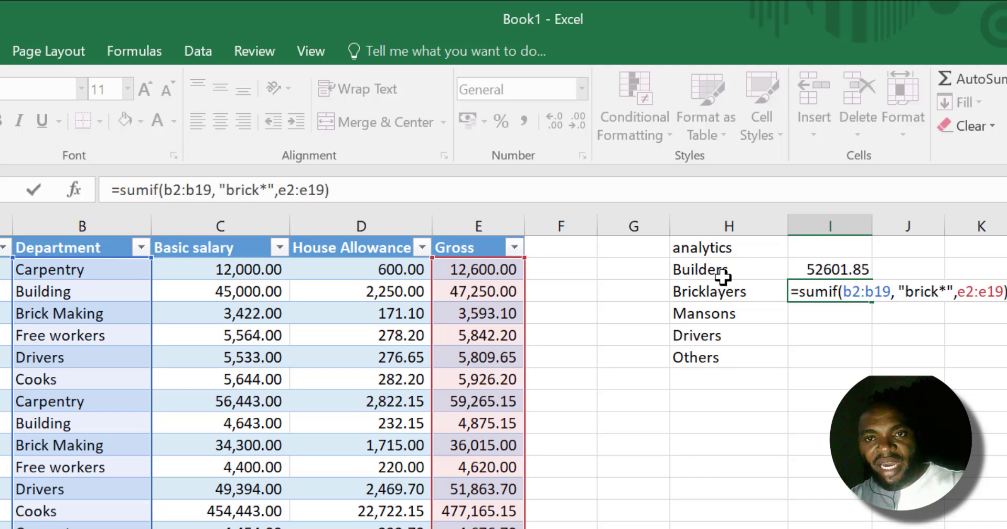
key("Return")
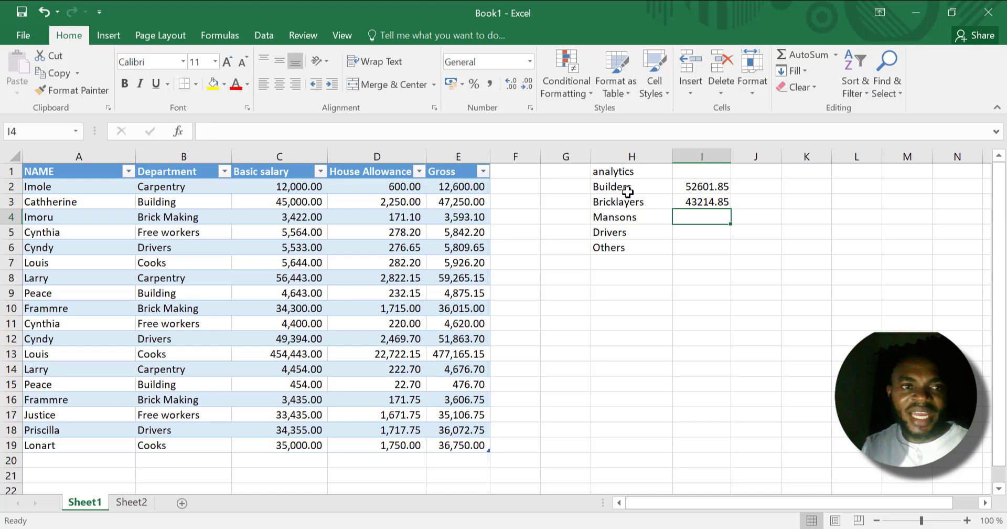
Select the Gross cells E4, E10 and E16 of the Brick Making rows together to check their sum.
left_click(469, 221)
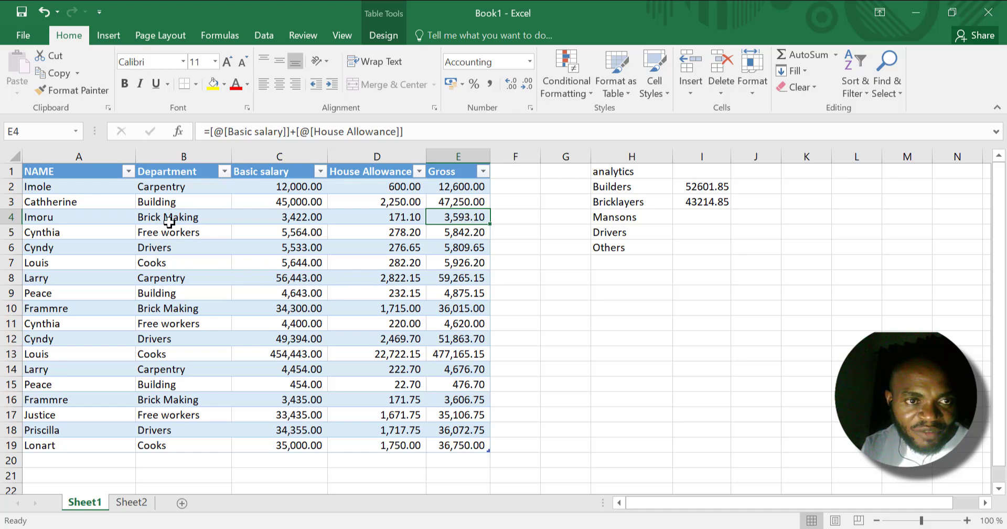
left_click(455, 312, "ctrl")
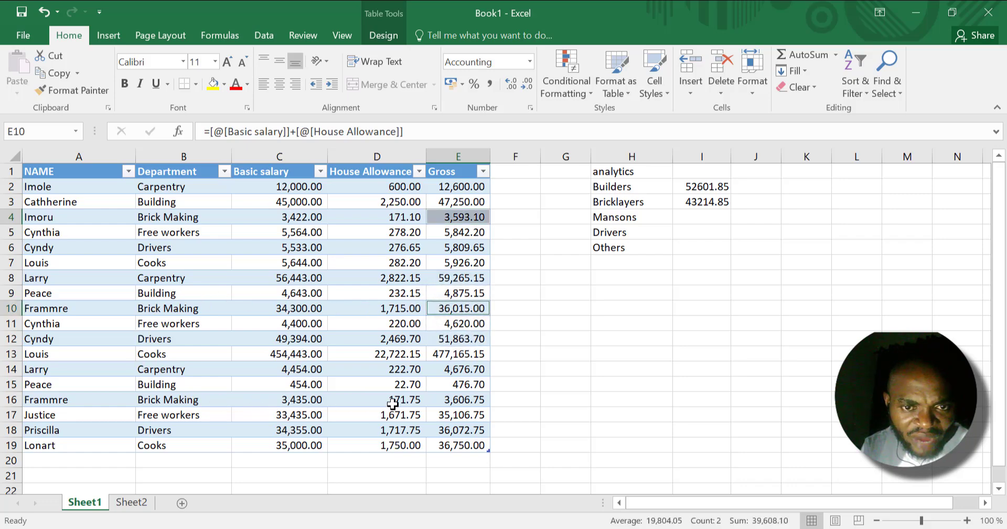
left_click(455, 393, "ctrl")
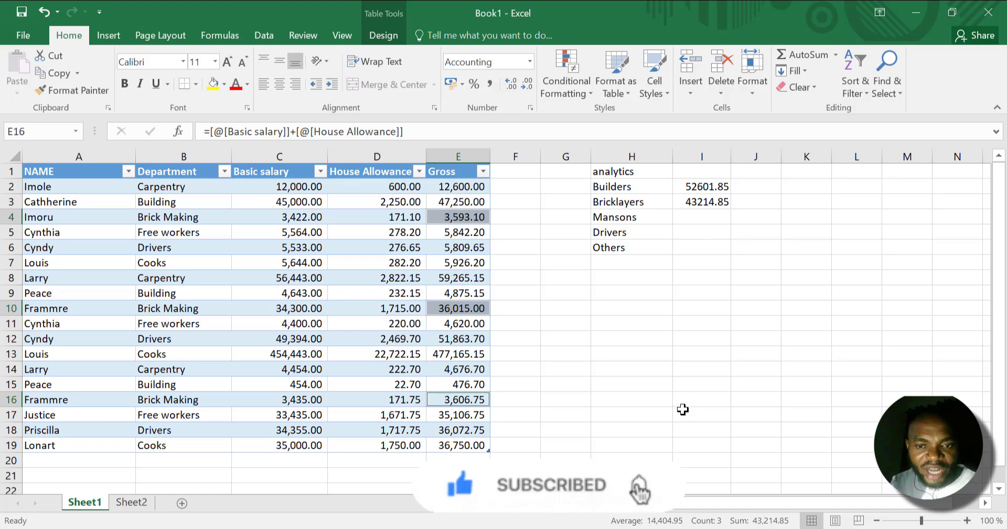
left_click(689, 528)
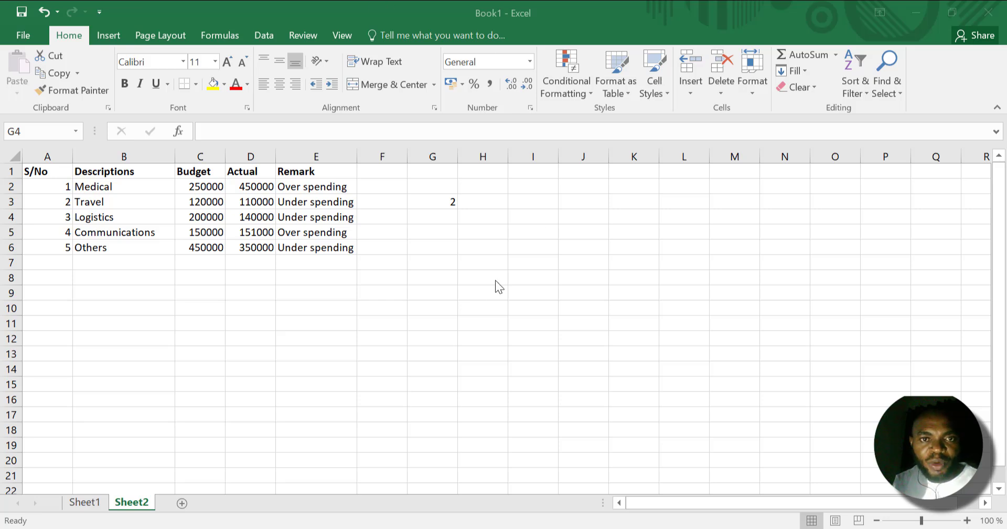
Clear the contents of cell G3 on Sheet2.
left_click(441, 205)
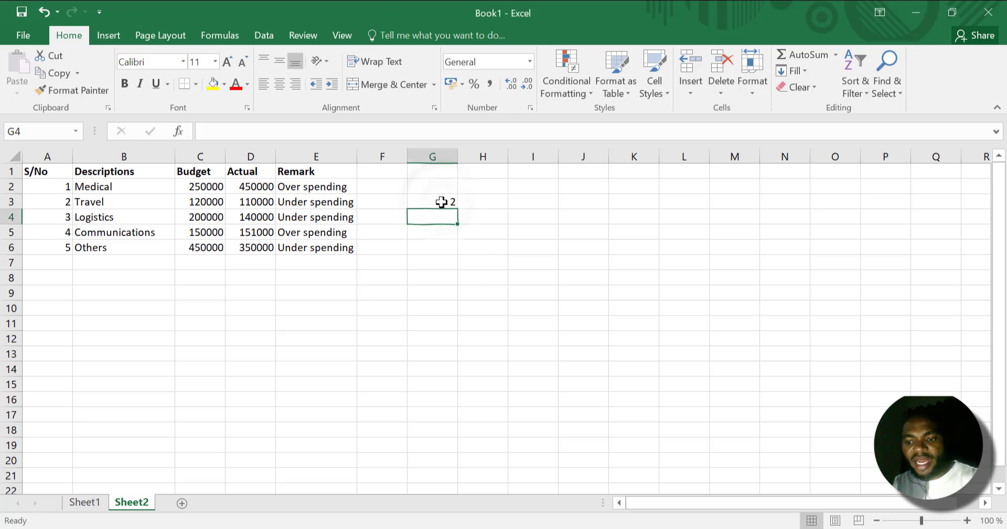
double_click(442, 201)
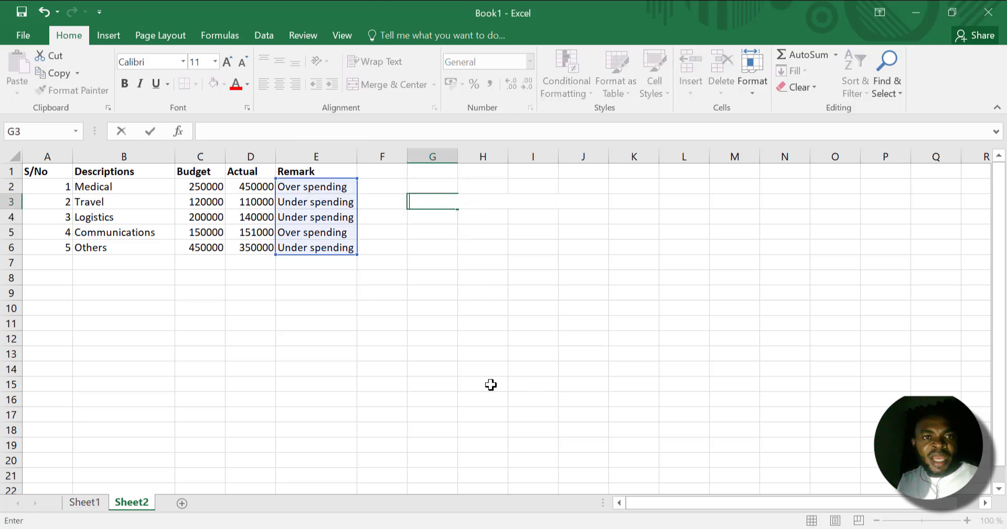
left_click(278, 370)
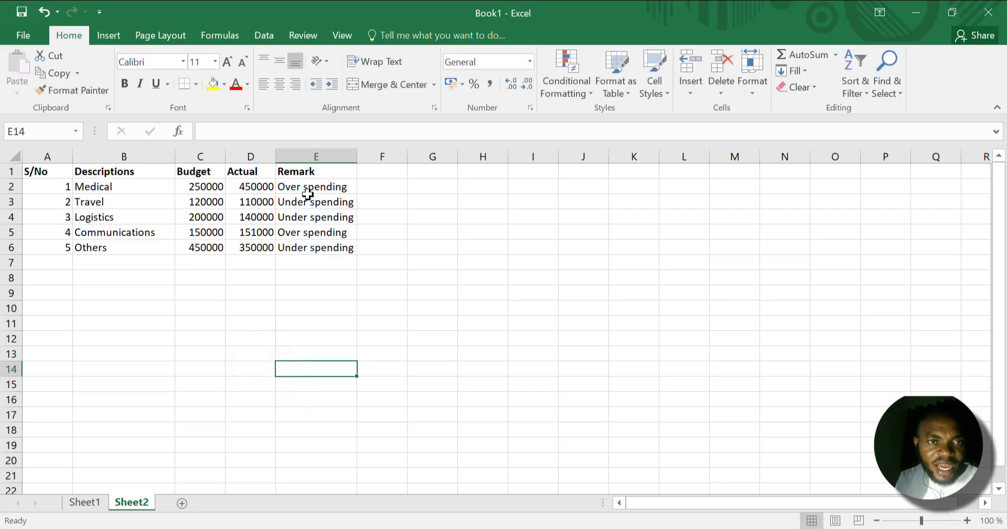
key("alt+Tab")
key("alt+shift+Tab")
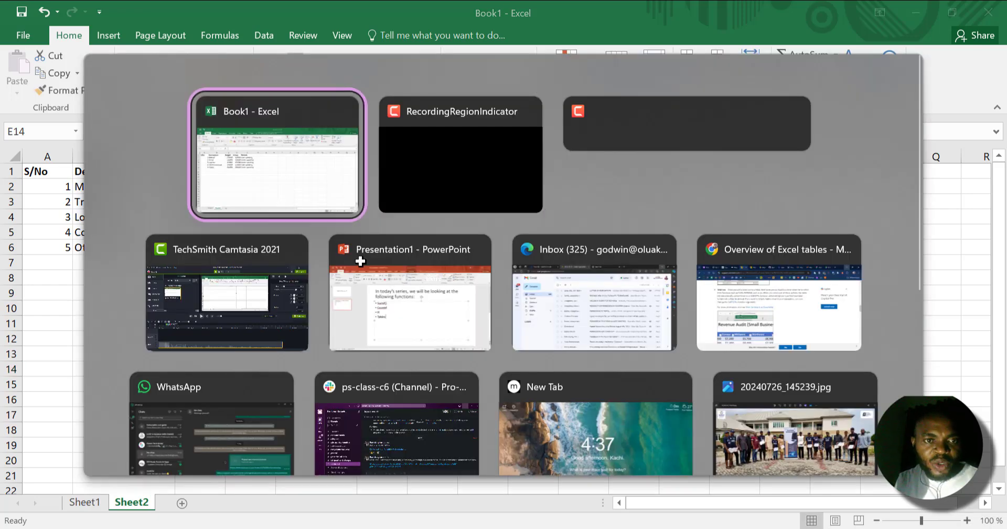
Start a COUNTIF formula in H11 on Sheet1 with the Department cells b2:b19 as the range.
left_click(87, 503)
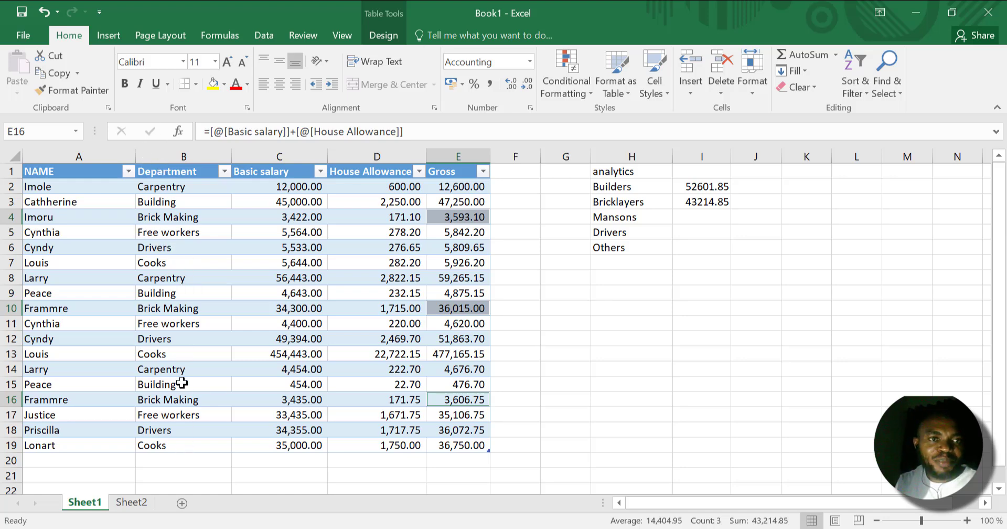
left_click(639, 323)
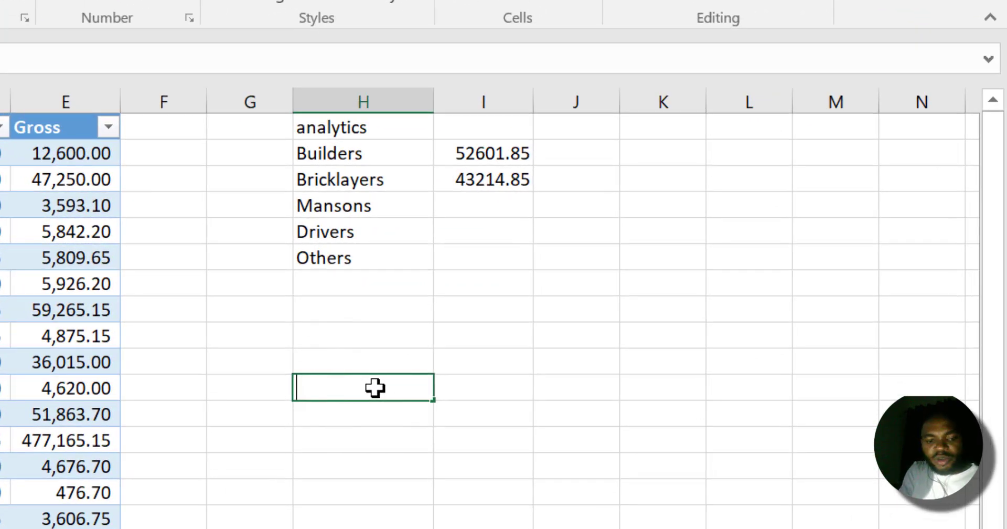
type("=countif")
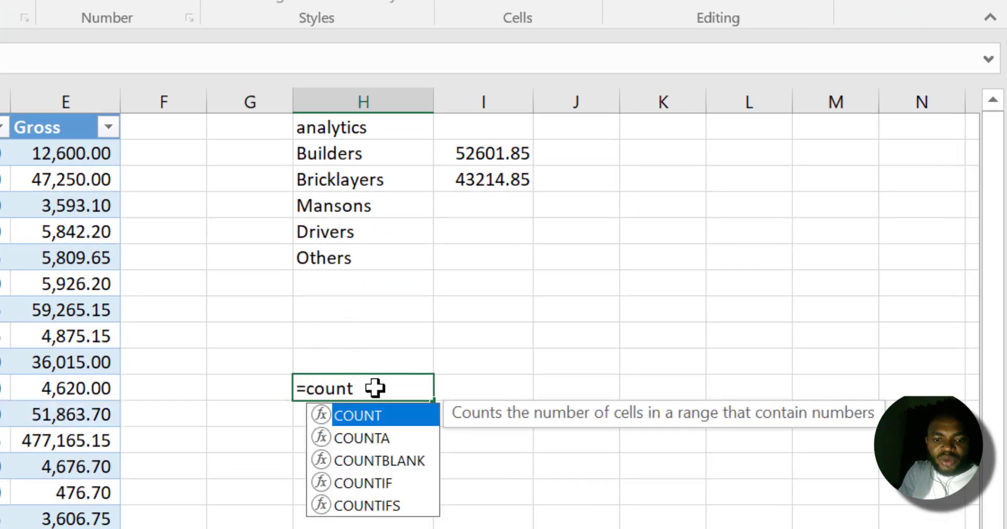
type("(")
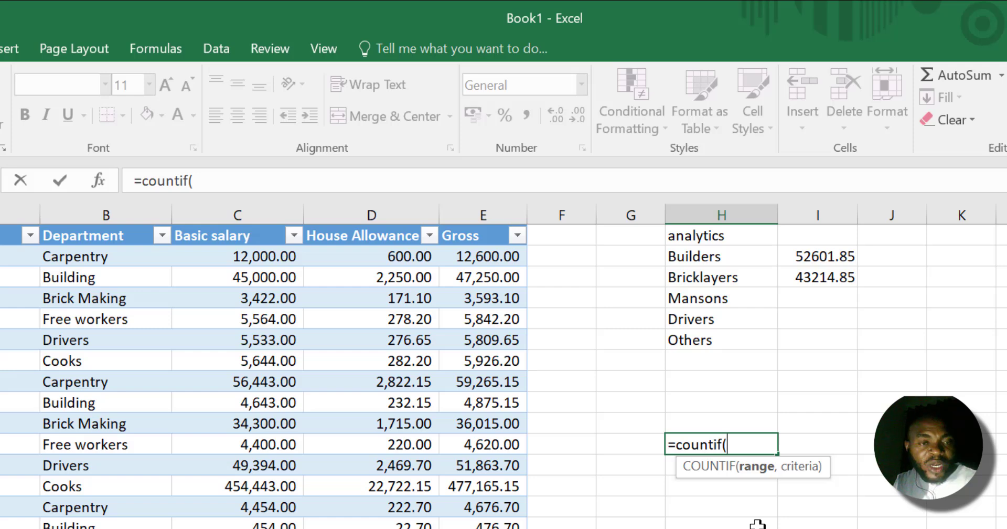
type("b")
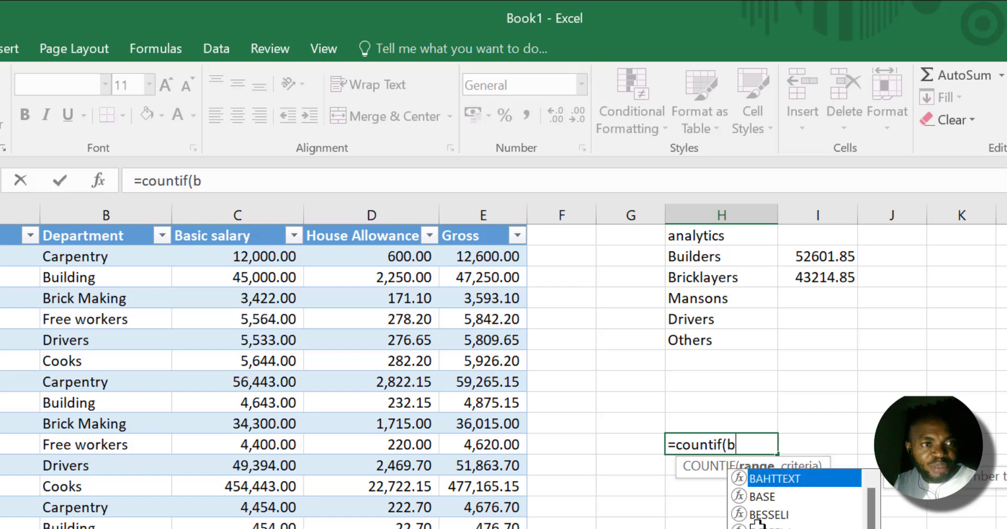
type("2:")
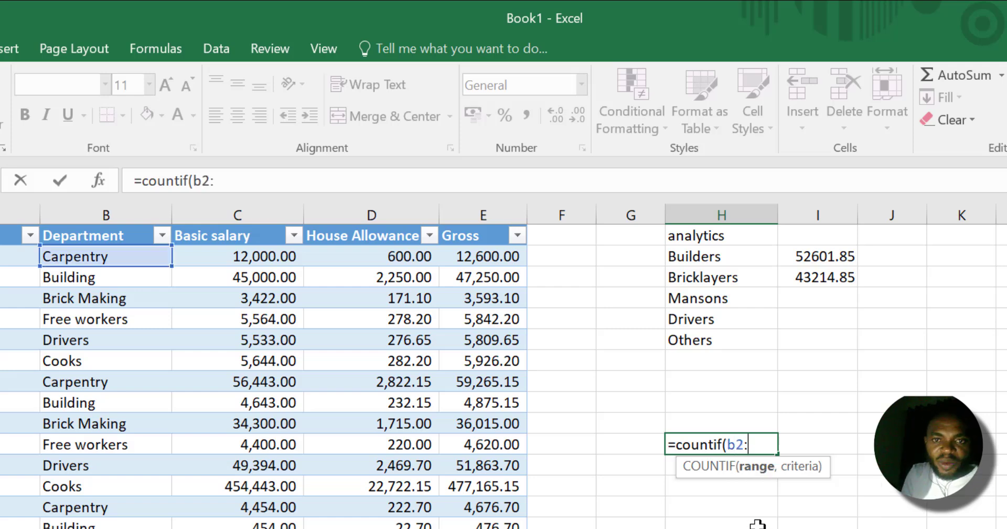
type("b19")
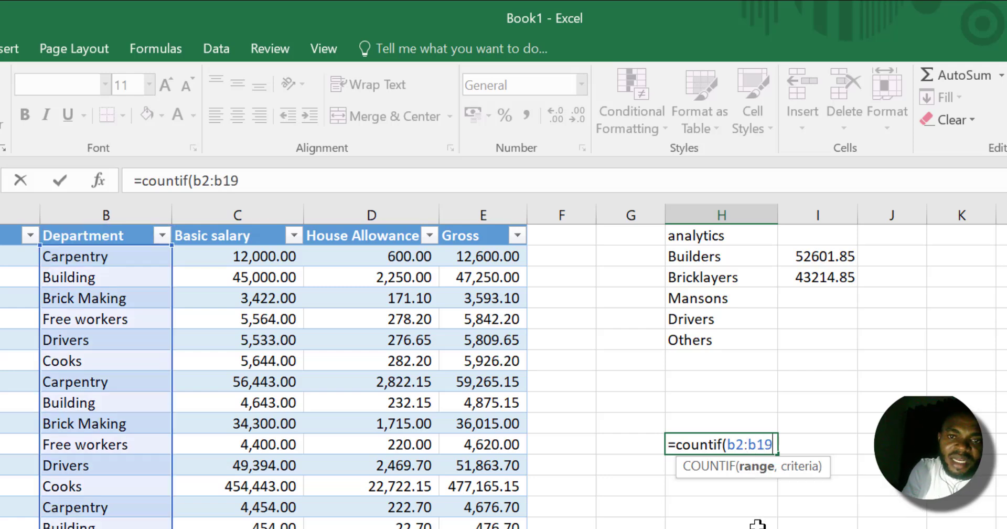
type(",")
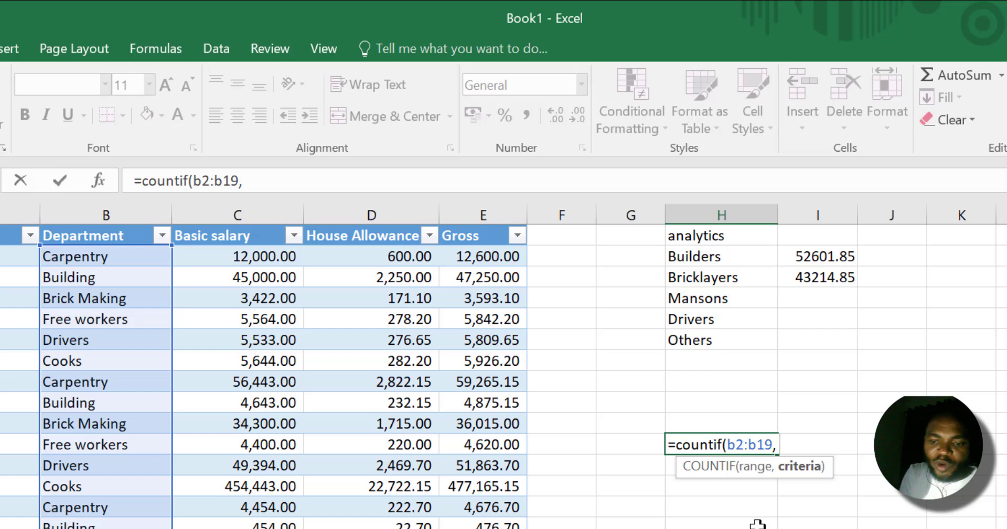
type(" \"")
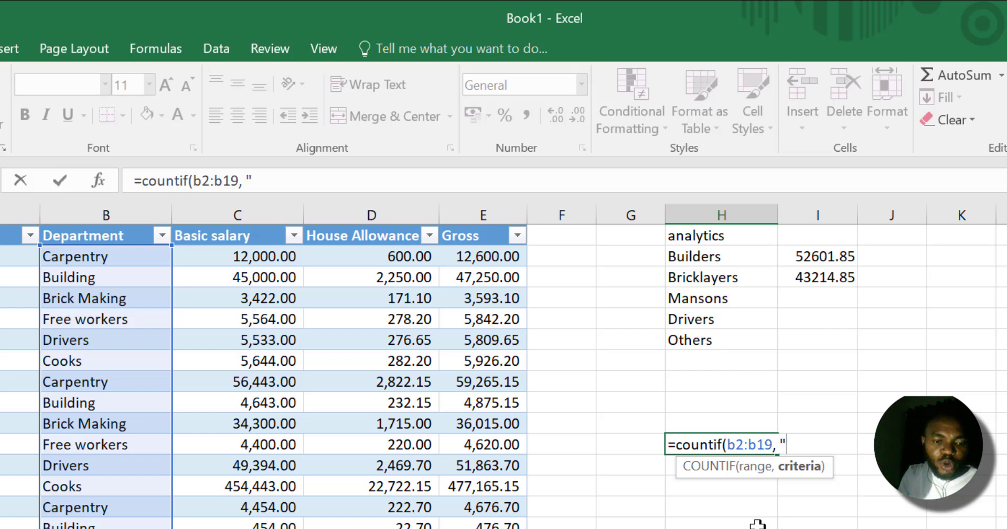
type("Cooks")
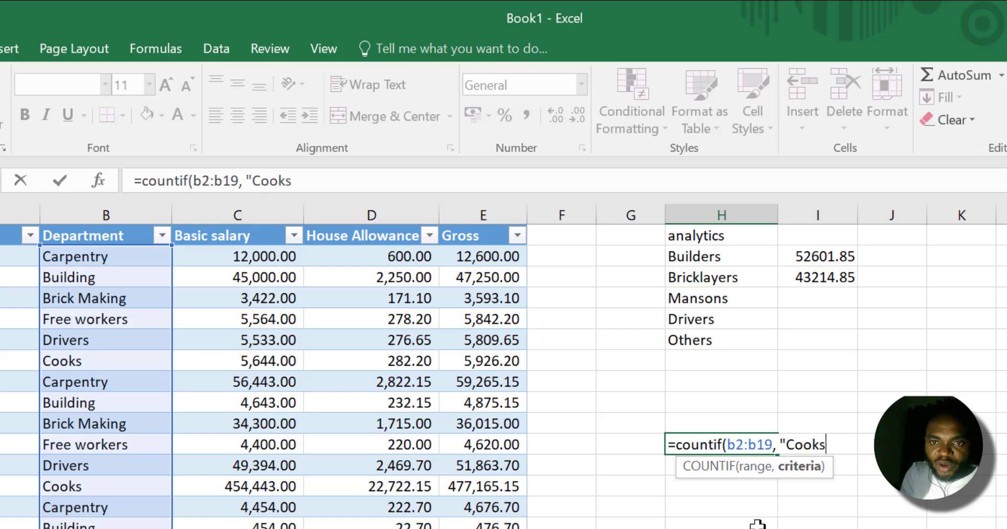
type("\")")
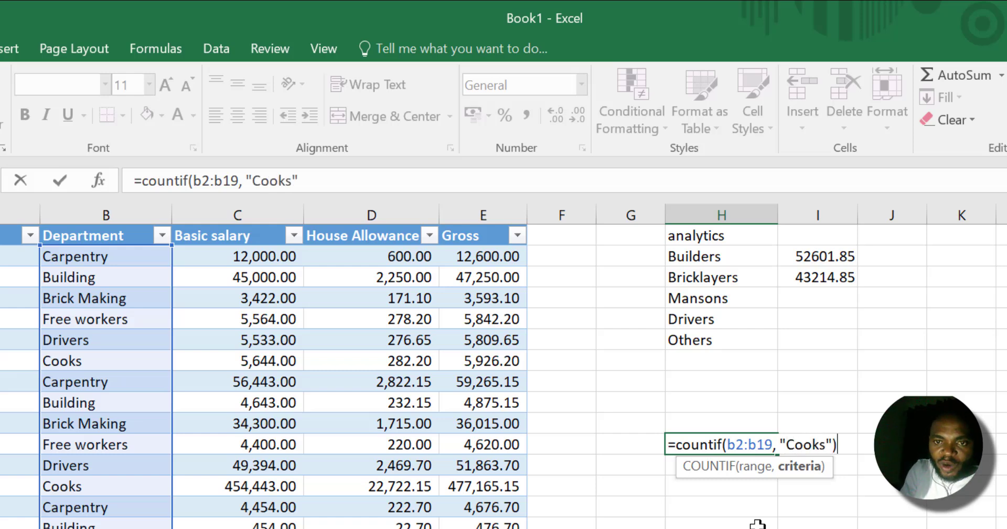
Complete the H11 COUNTIF formula with the criterion "Cooks".
key("Return")
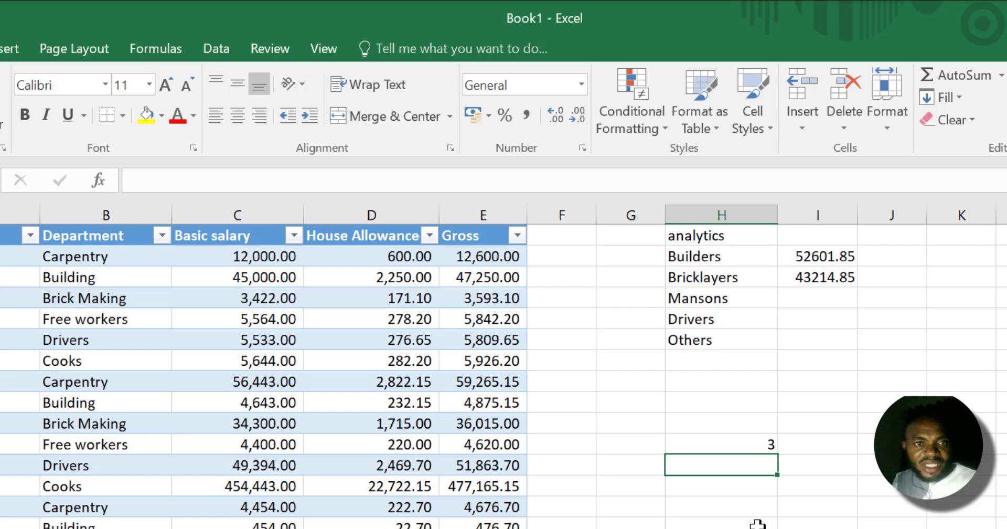
Review the H11 formula and go down the Department column from B2 to B19 to check the Cooks entries.
left_click(742, 440)
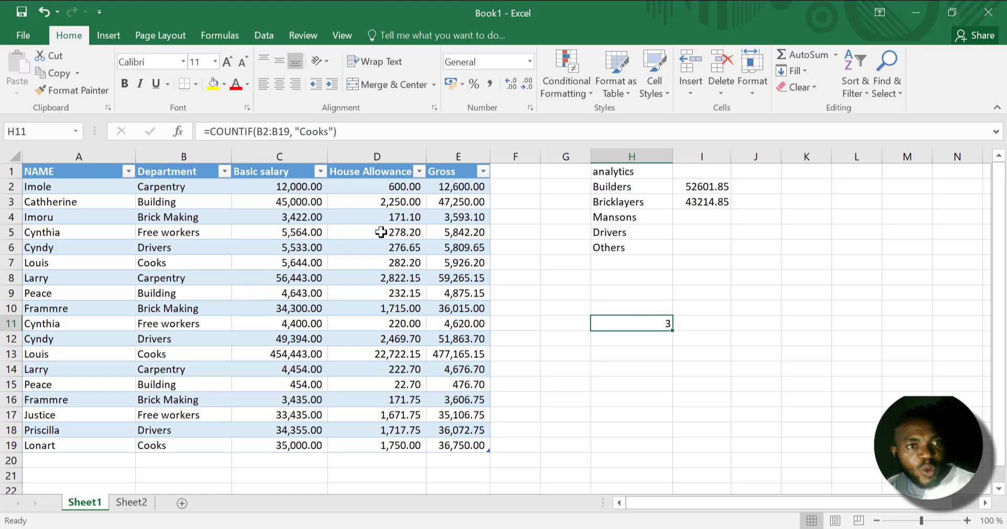
left_click(178, 184)
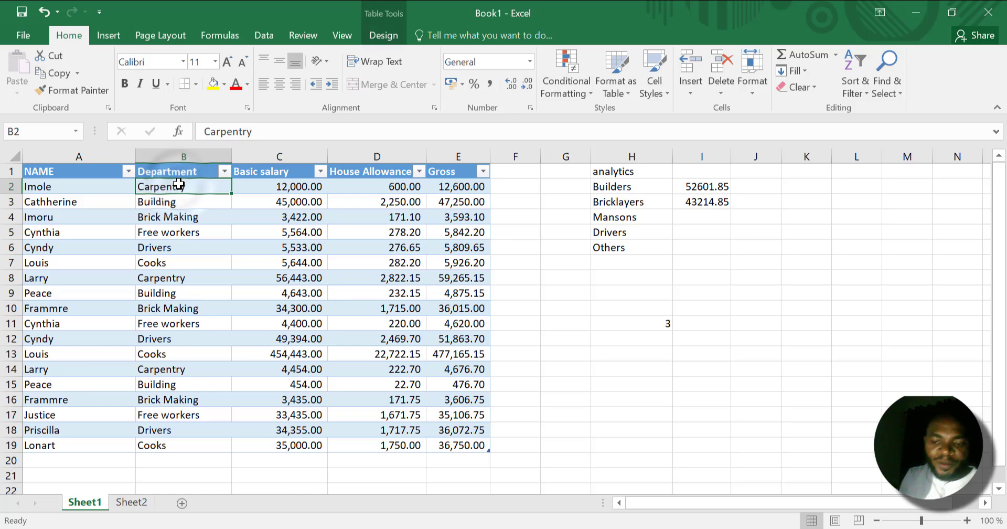
key("Down")
key("Down")
key("Down")
key("Down")
key("Down")
key("Down")
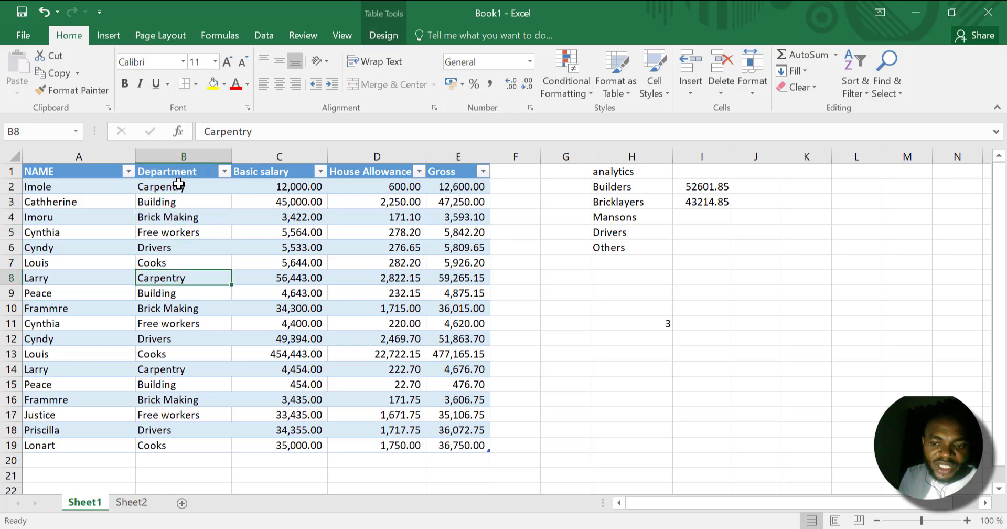
key("Up")
key("Down")
key("Down")
key("Down")
key("Down")
key("Down")
key("Down")
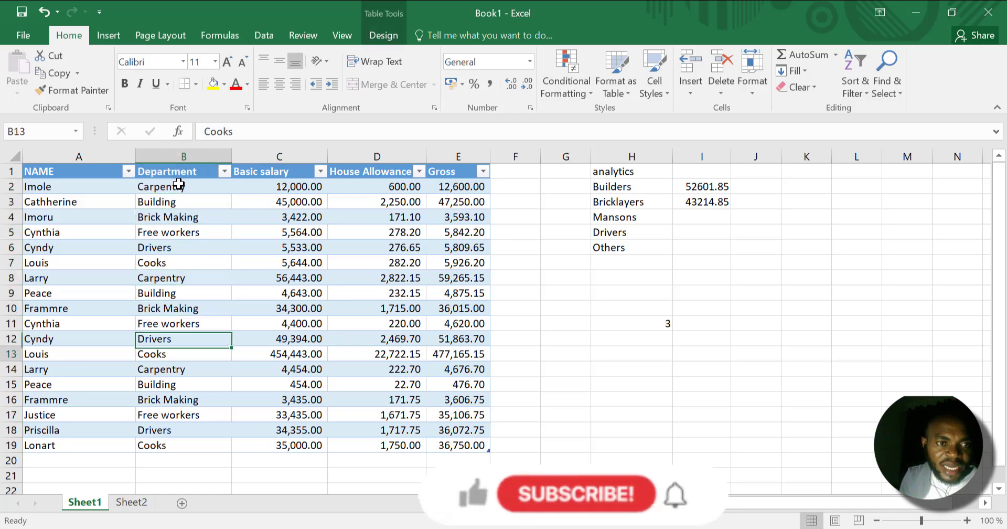
key("Down")
key("Down")
key("Down")
key("Down")
key("Down")
key("Down")
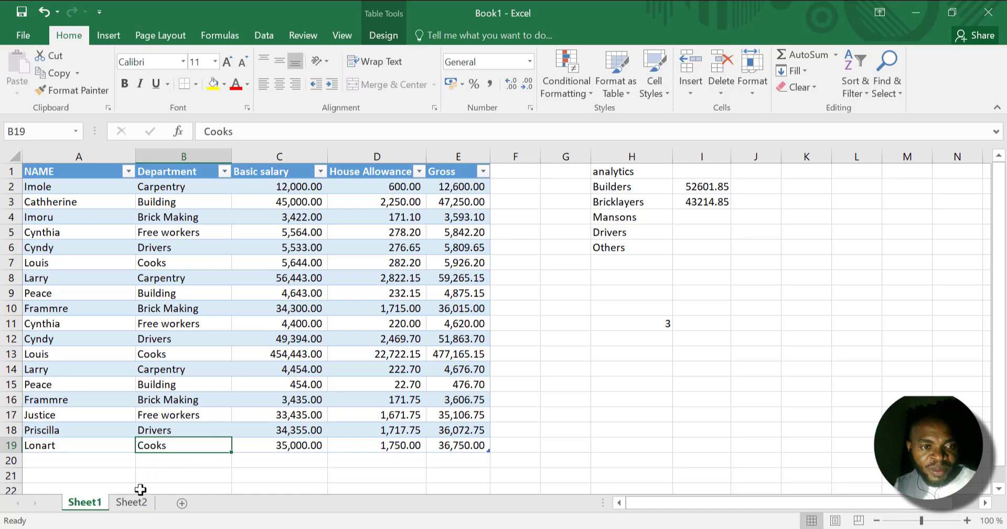
Add two new blank worksheets after Sheet2.
left_click(131, 502)
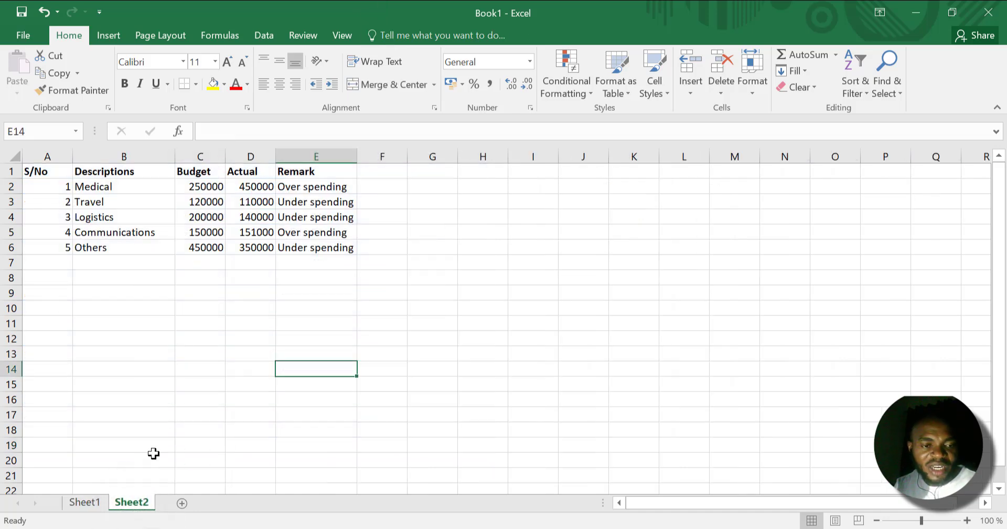
left_click(182, 503)
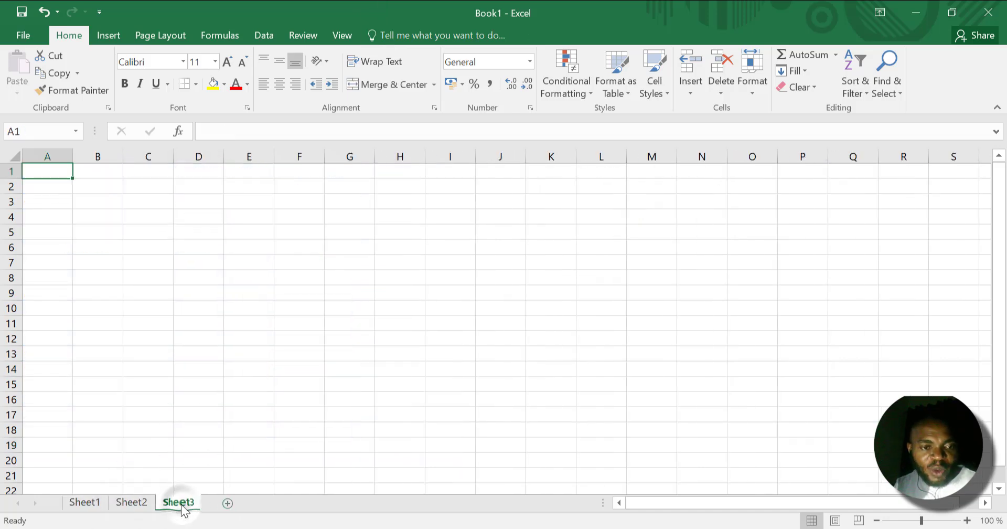
left_click(228, 503)
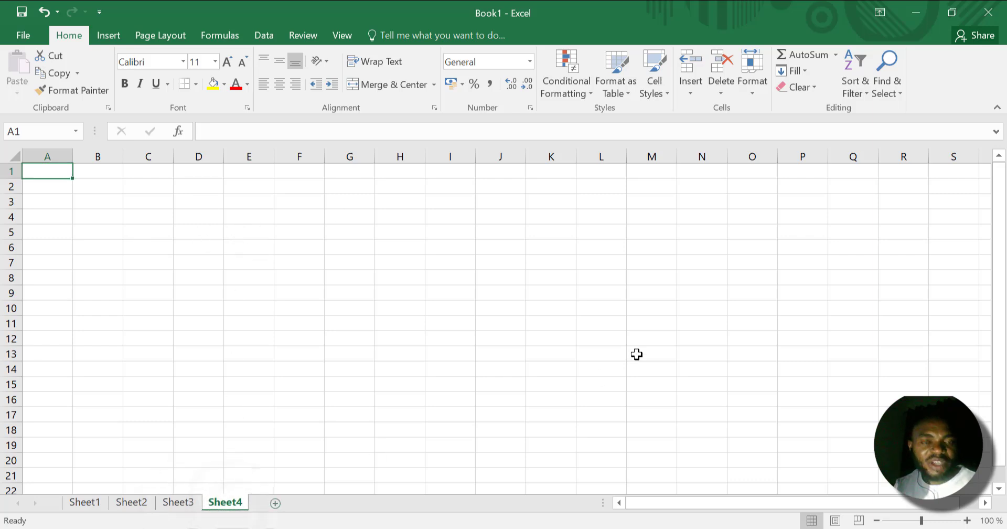